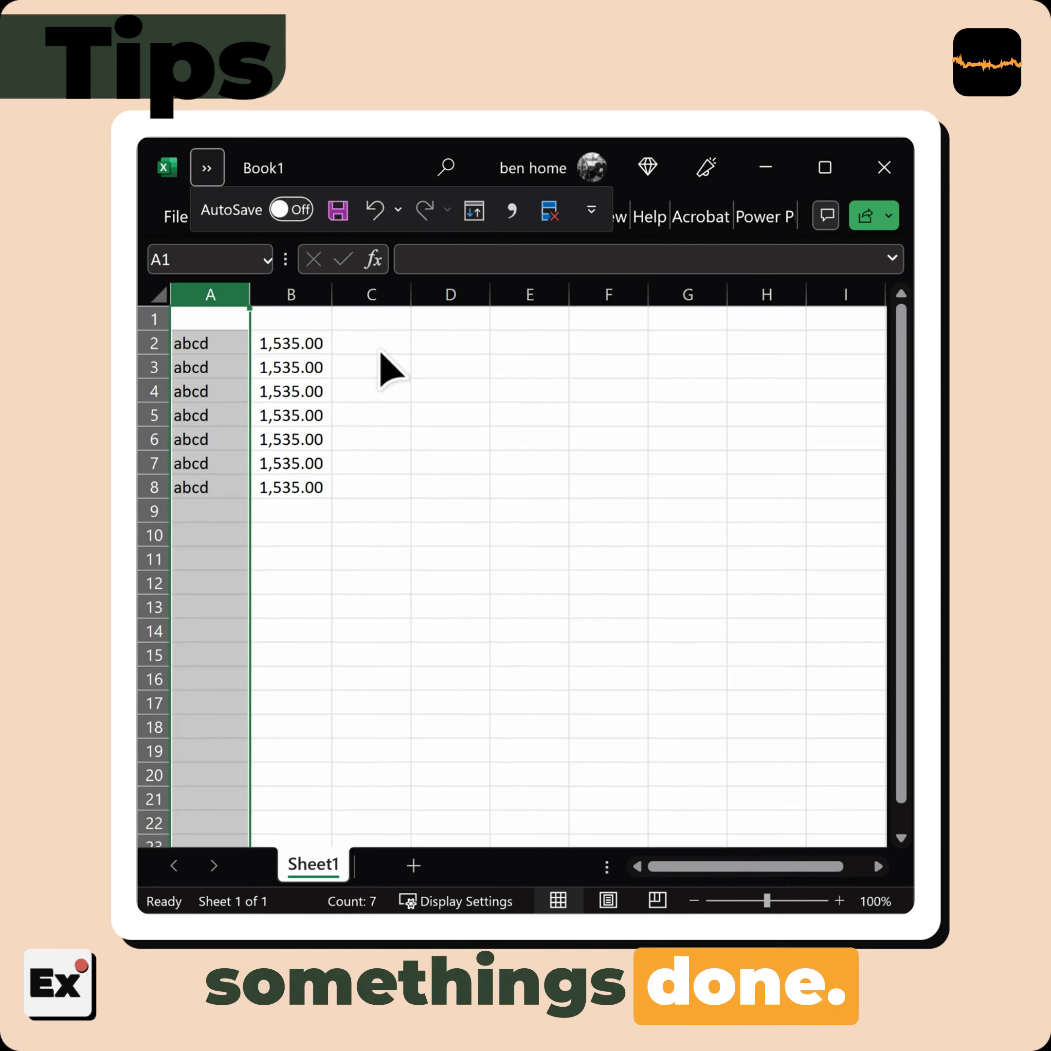
Move the Quick Access Toolbar so that it shows below the ribbon
left_click(345, 357)
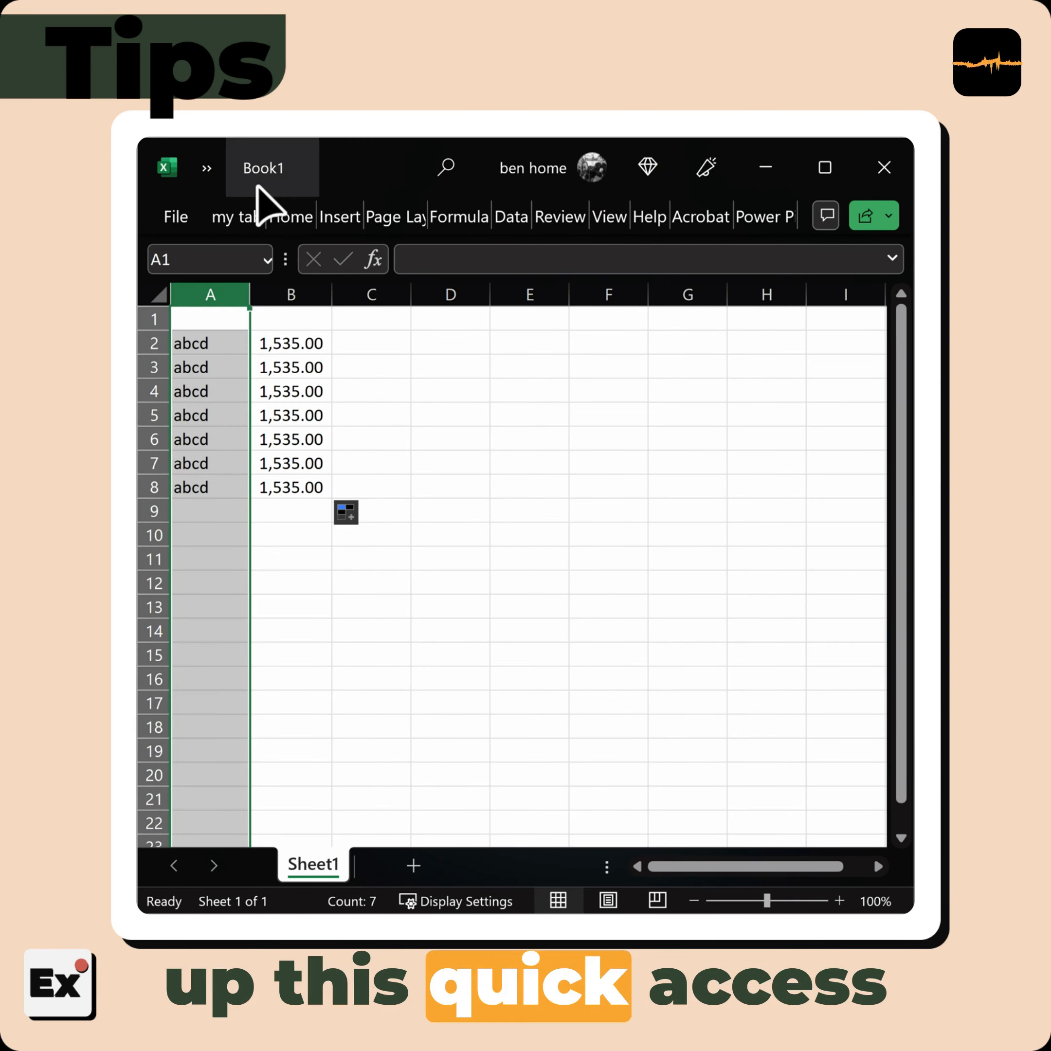
left_click(206, 168)
left_click(590, 211)
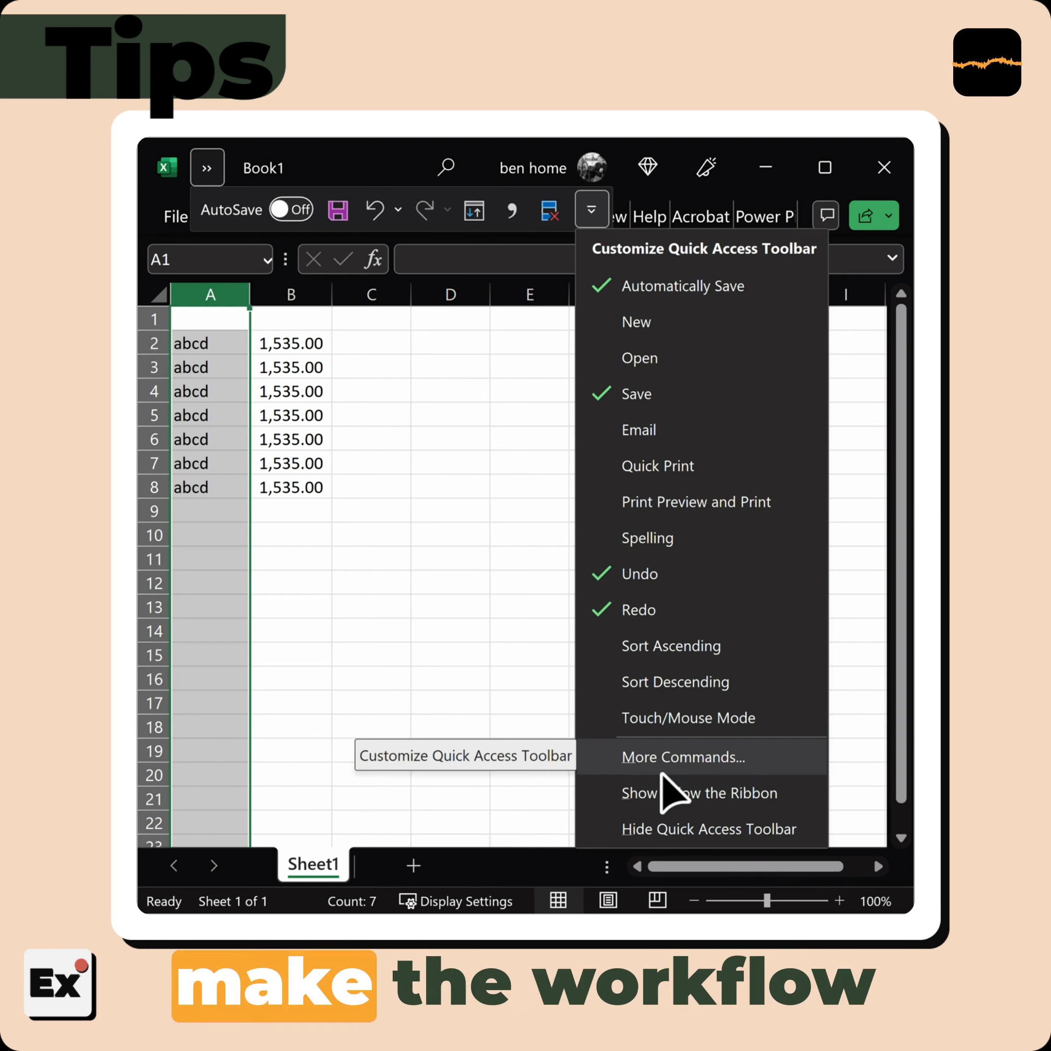
left_click(723, 792)
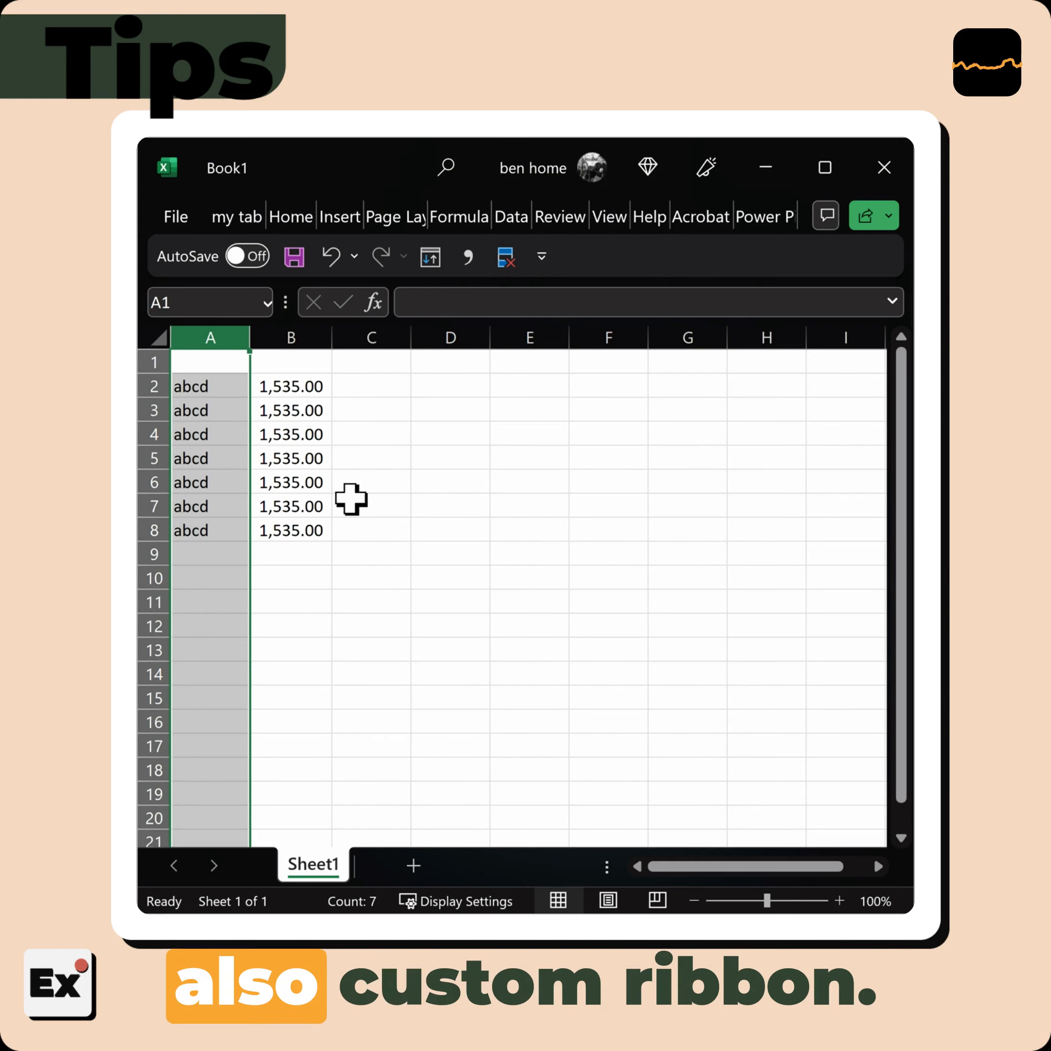
Select the text entries in A2:A8 and the numbers in B2:B8 one range after the other
left_click(291, 435)
left_click_drag(206, 383, 198, 539)
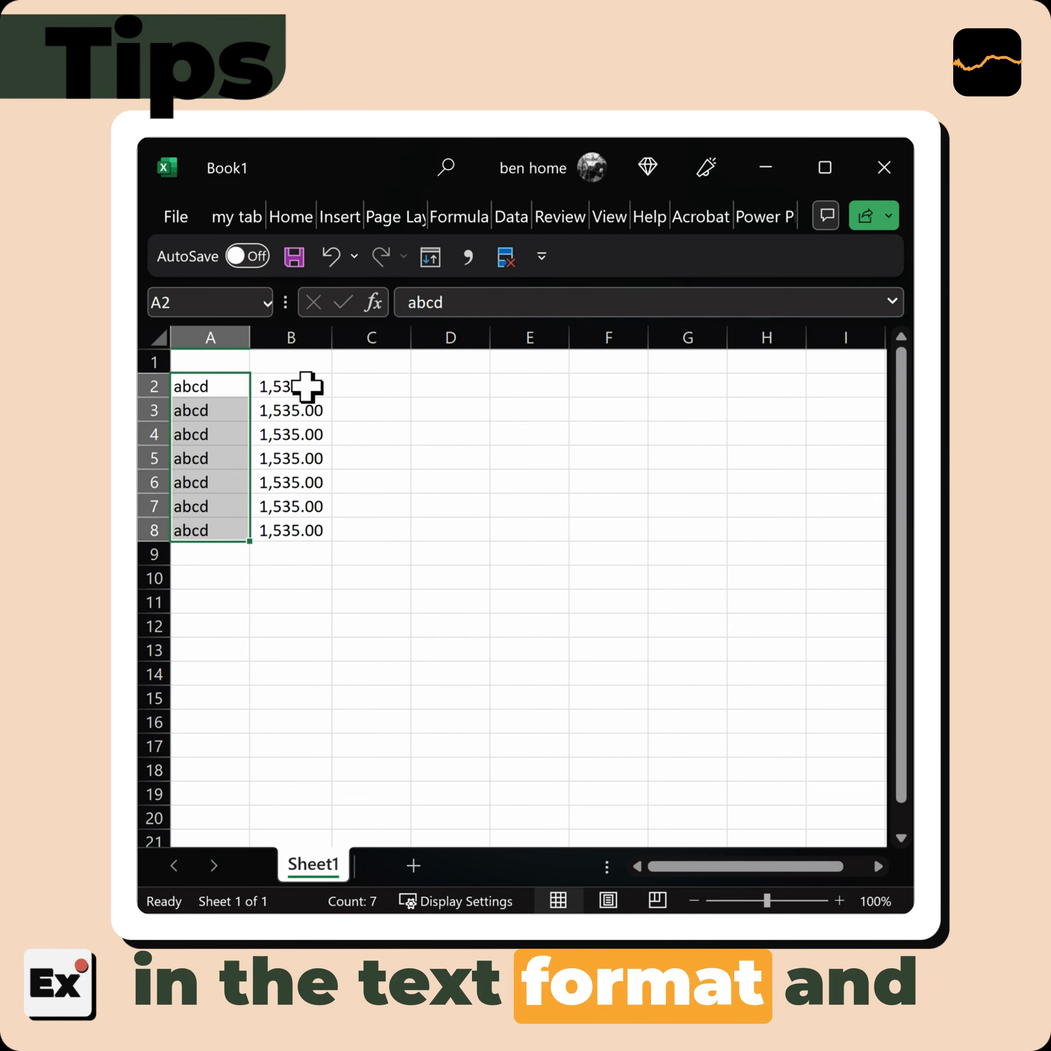
left_click_drag(307, 387, 298, 537)
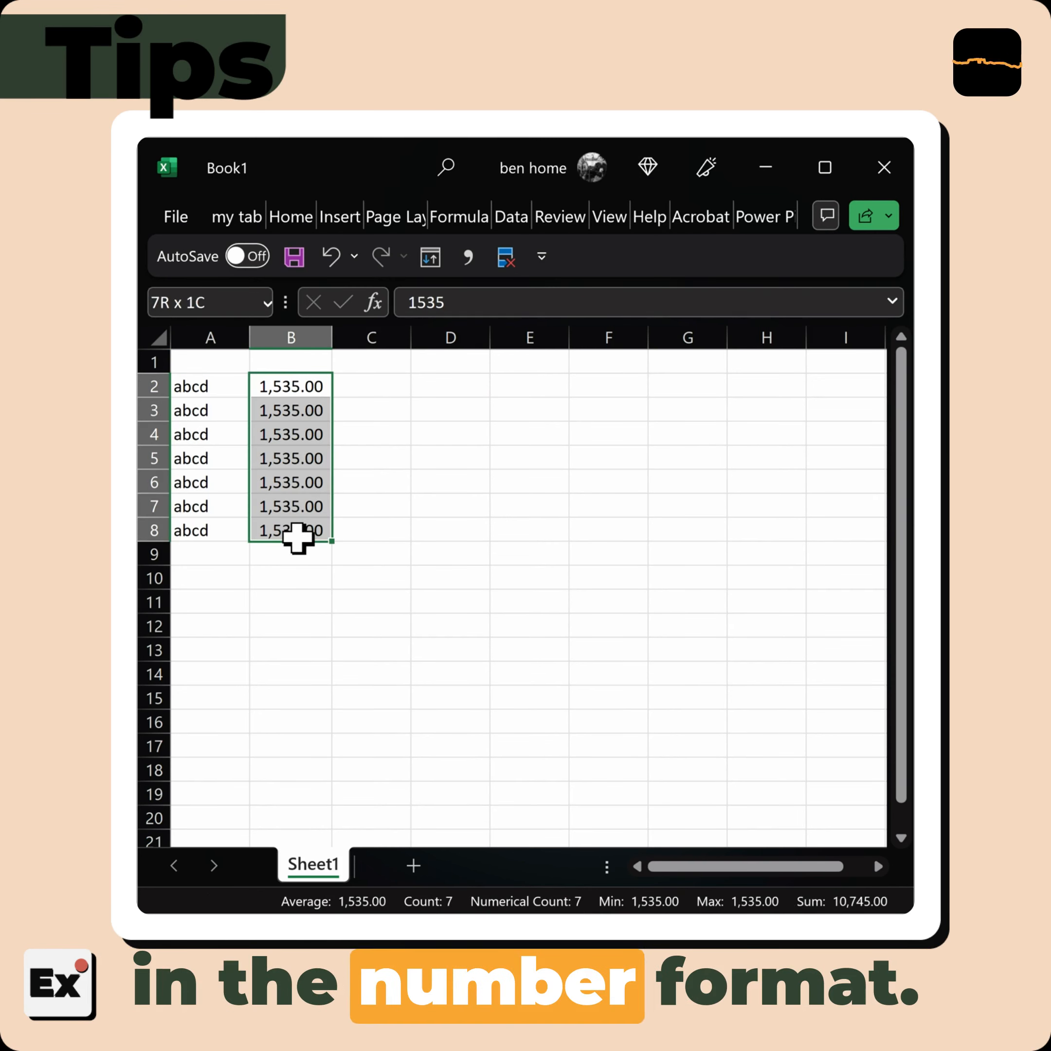
Select column A and bring up the font options that contain the Bold command
left_click_drag(206, 389, 206, 498)
left_click(211, 337)
left_click(230, 218)
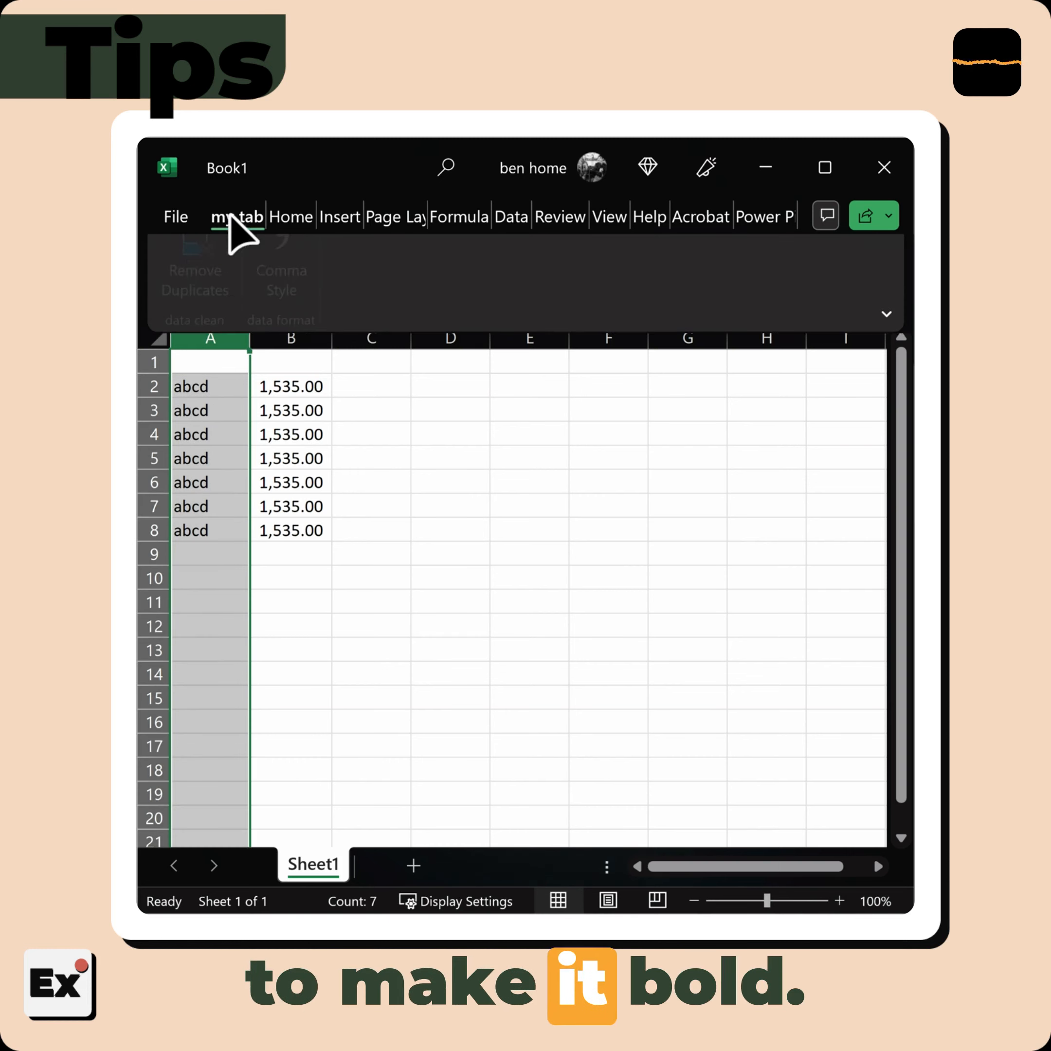
left_click(284, 220)
left_click(276, 311)
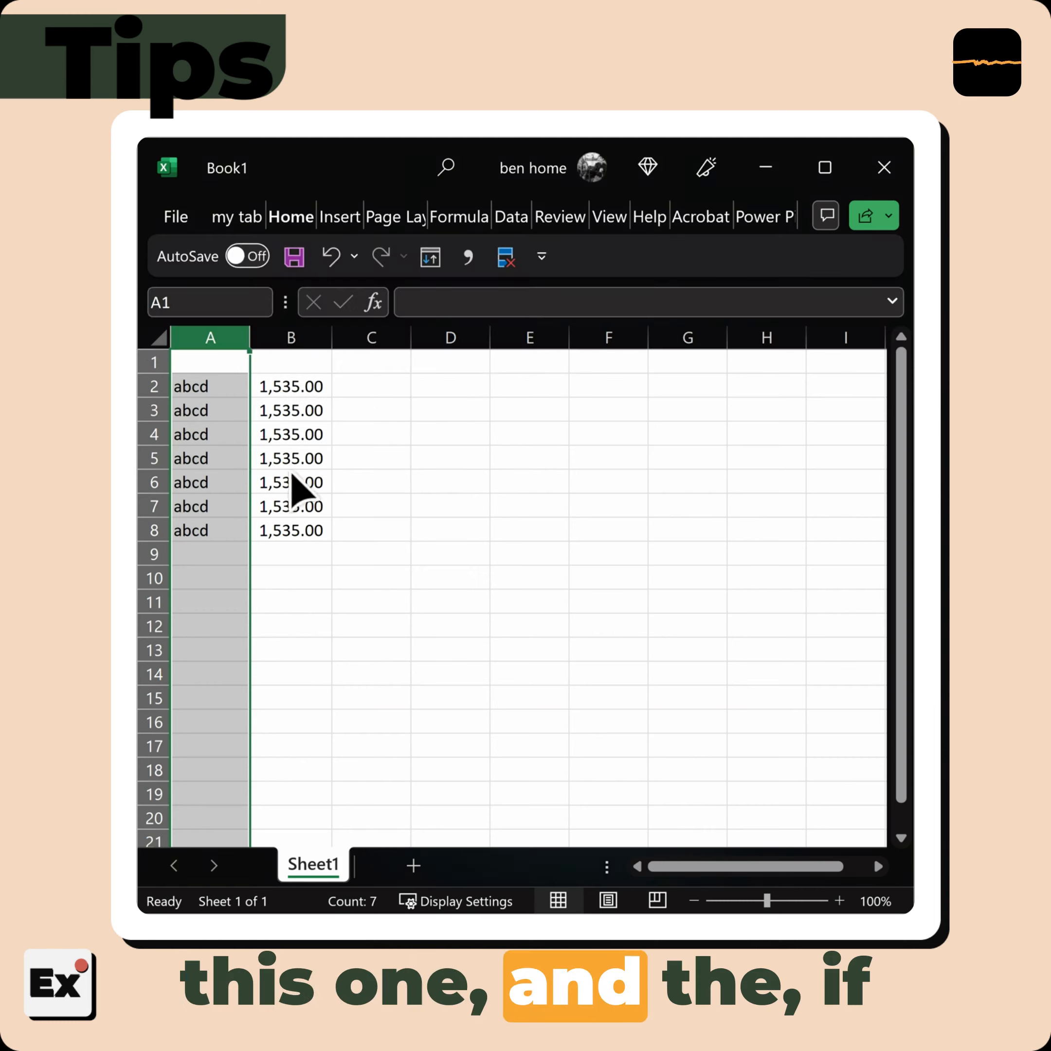
Select column B and examine the number formatting options available for it
left_click(276, 337)
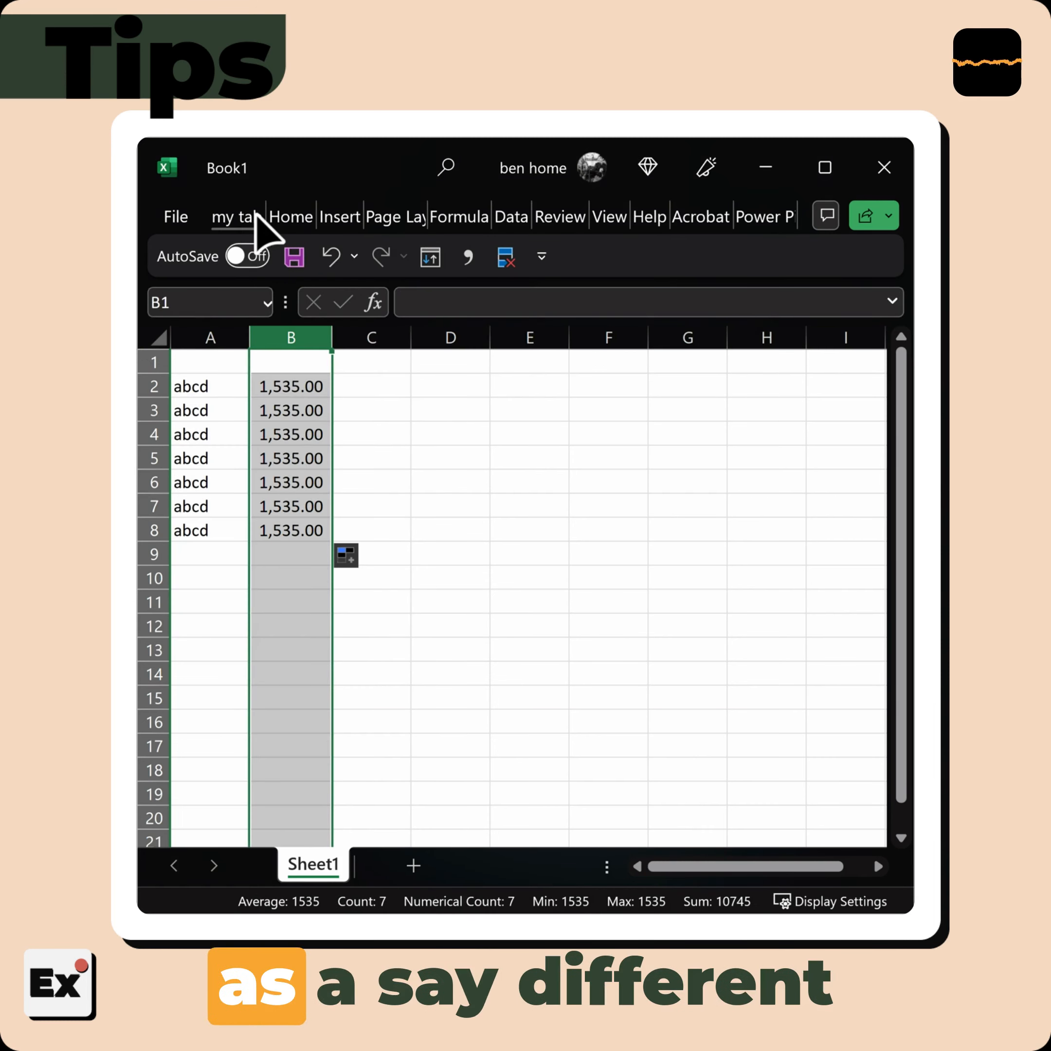
left_click(302, 217)
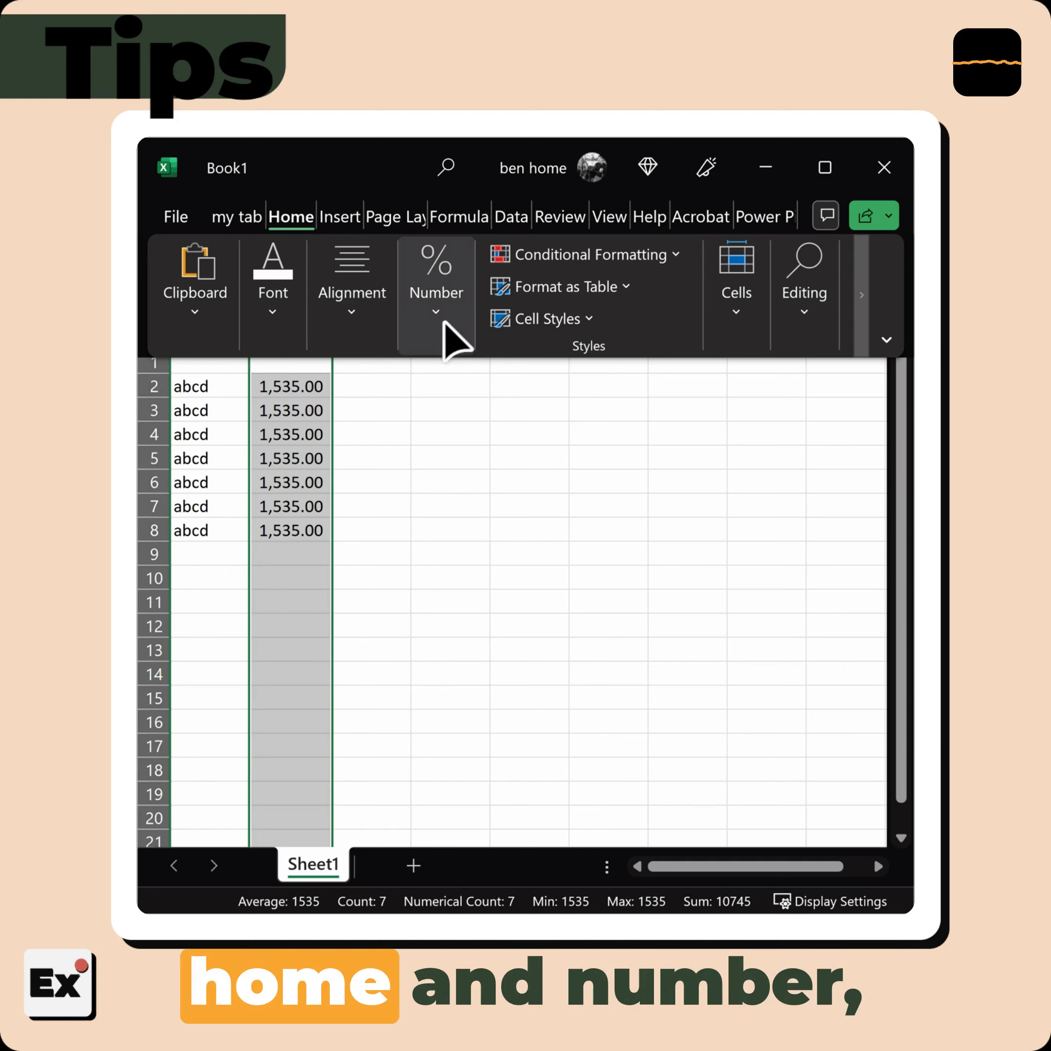
left_click(442, 333)
left_click(505, 432)
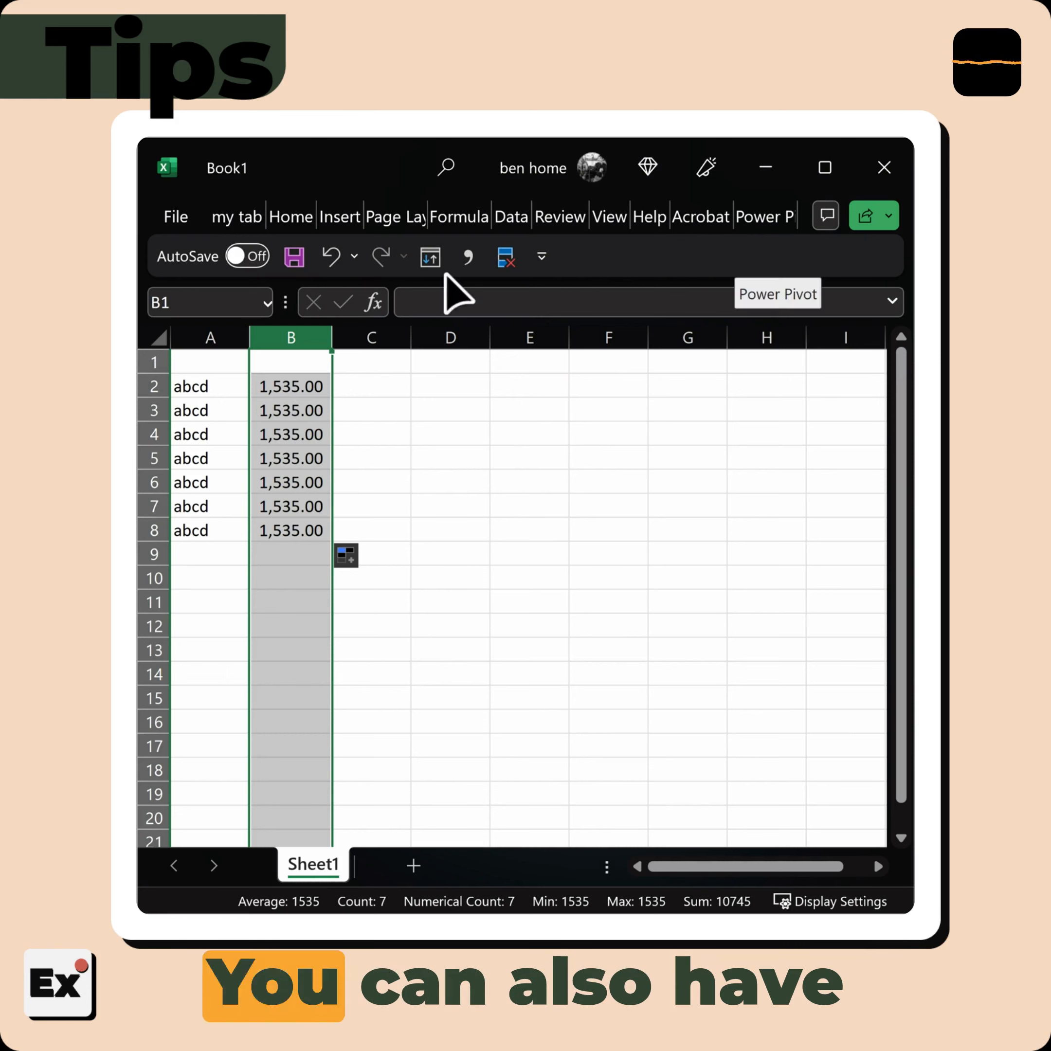
Select column A and add the Bold command to the Quick Access Toolbar
left_click(211, 337)
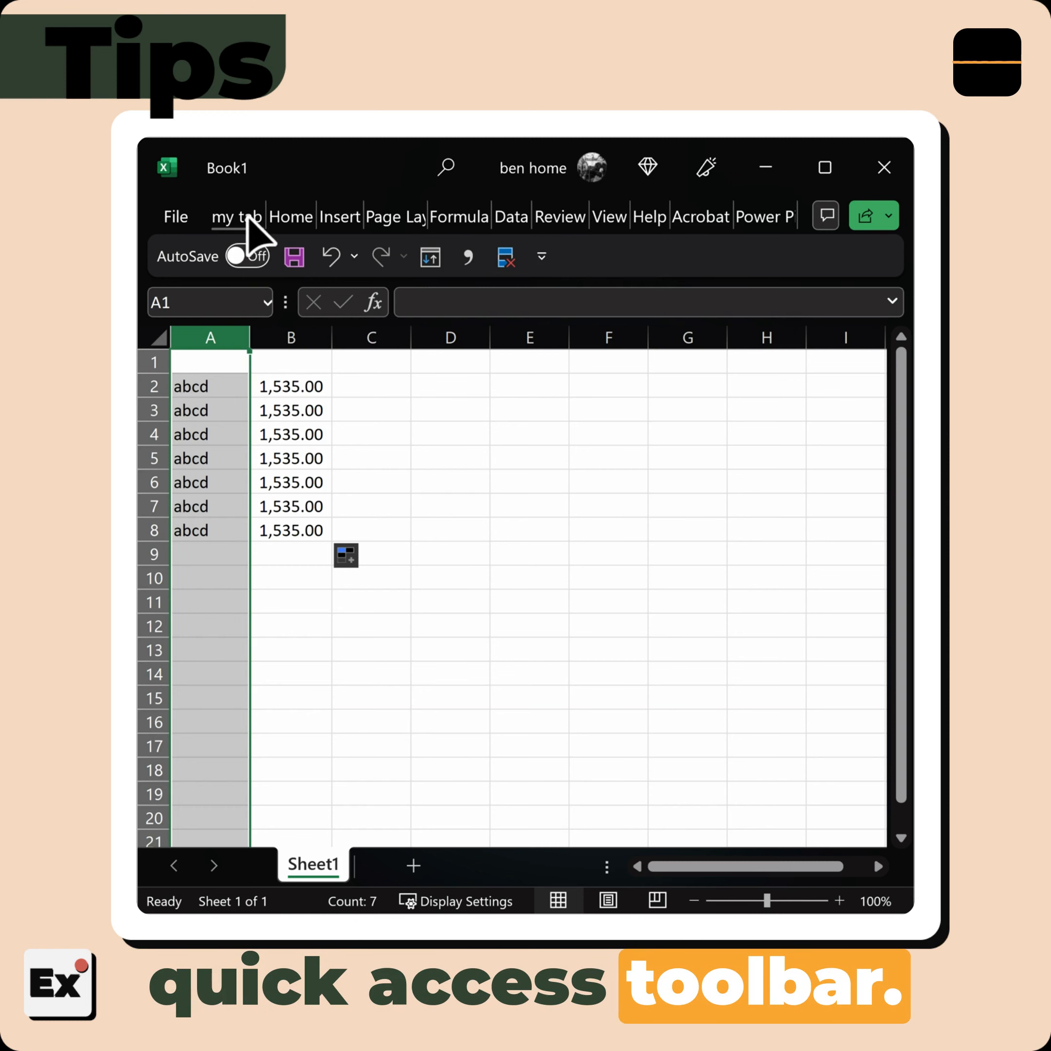
left_click(296, 216)
left_click(265, 321)
right_click(286, 437)
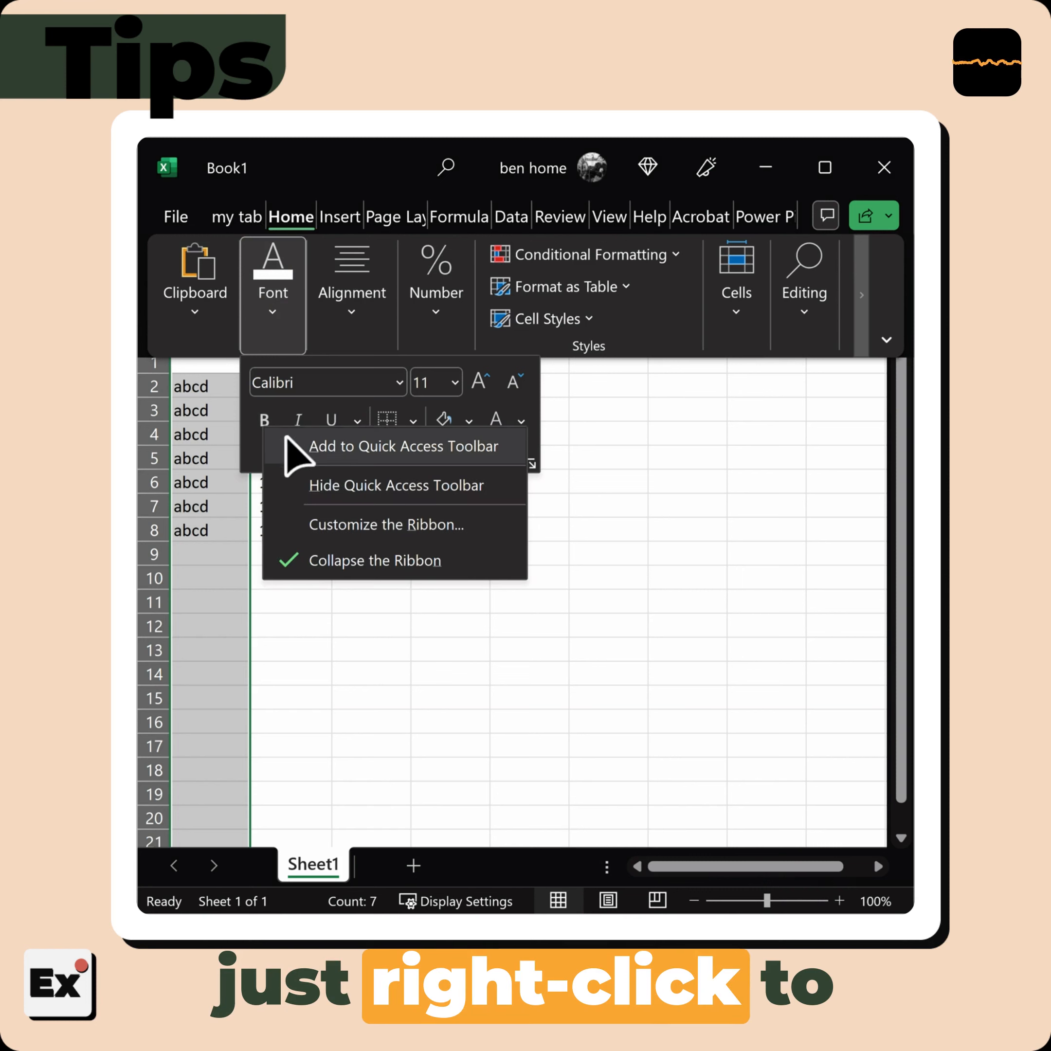
left_click(328, 448)
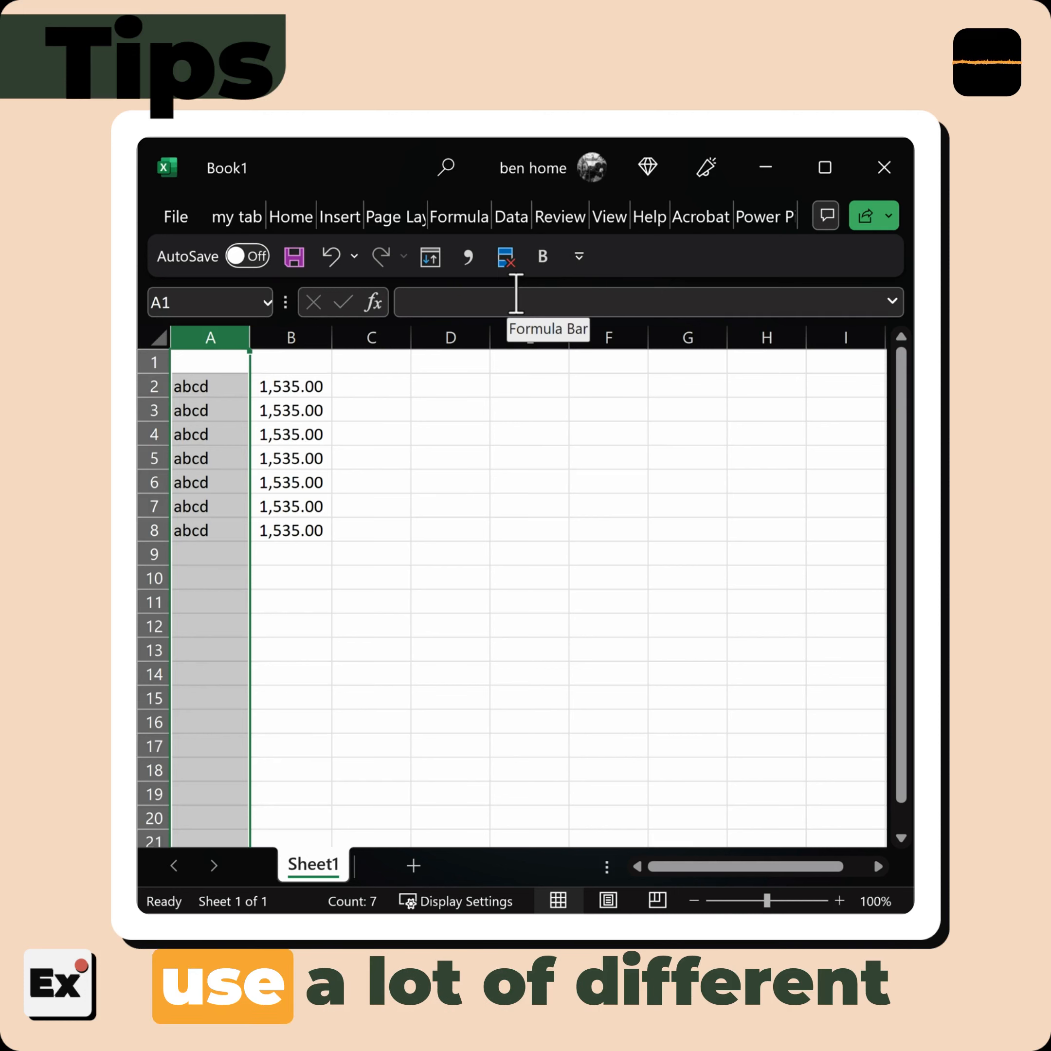
Try to add the Formula Auditing group to the Quick Access Toolbar
left_click(467, 216)
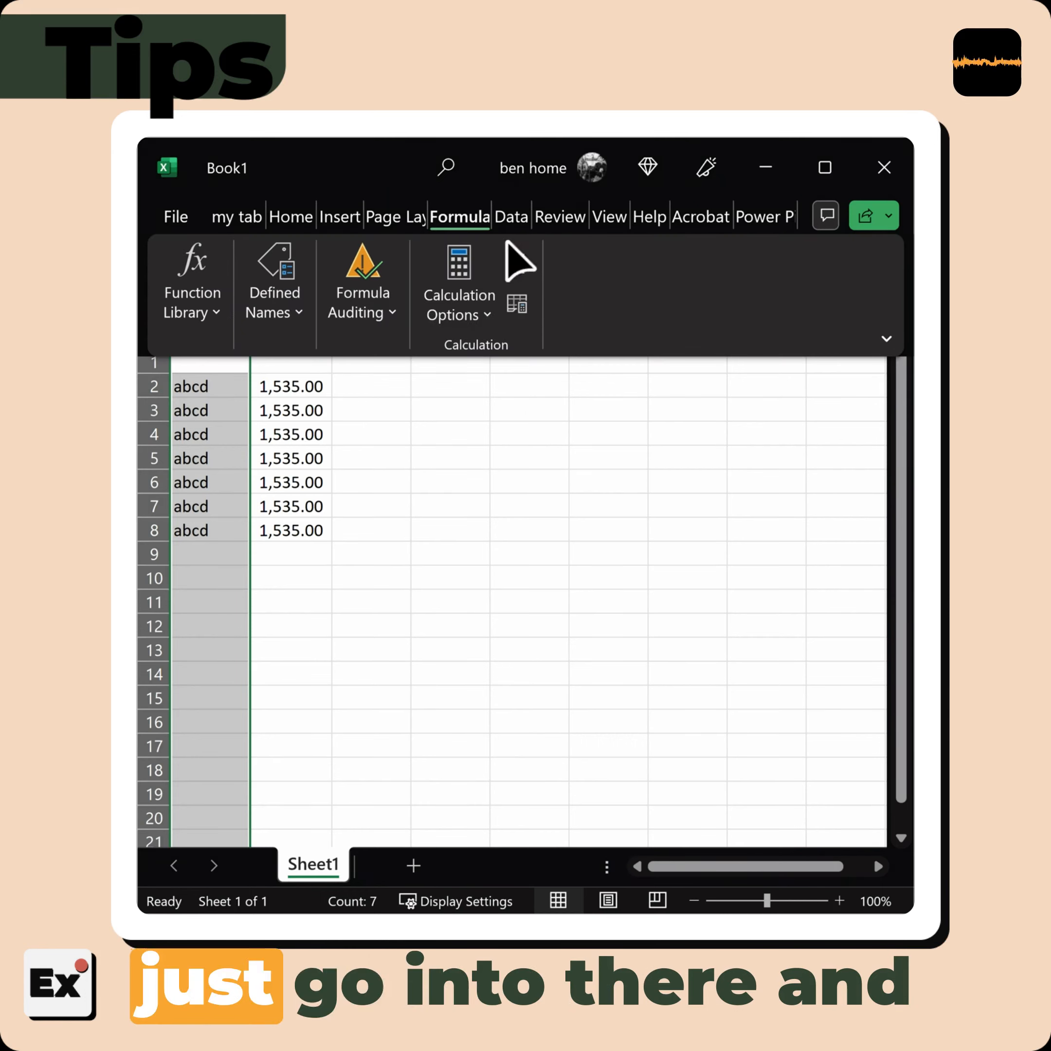
right_click(346, 276)
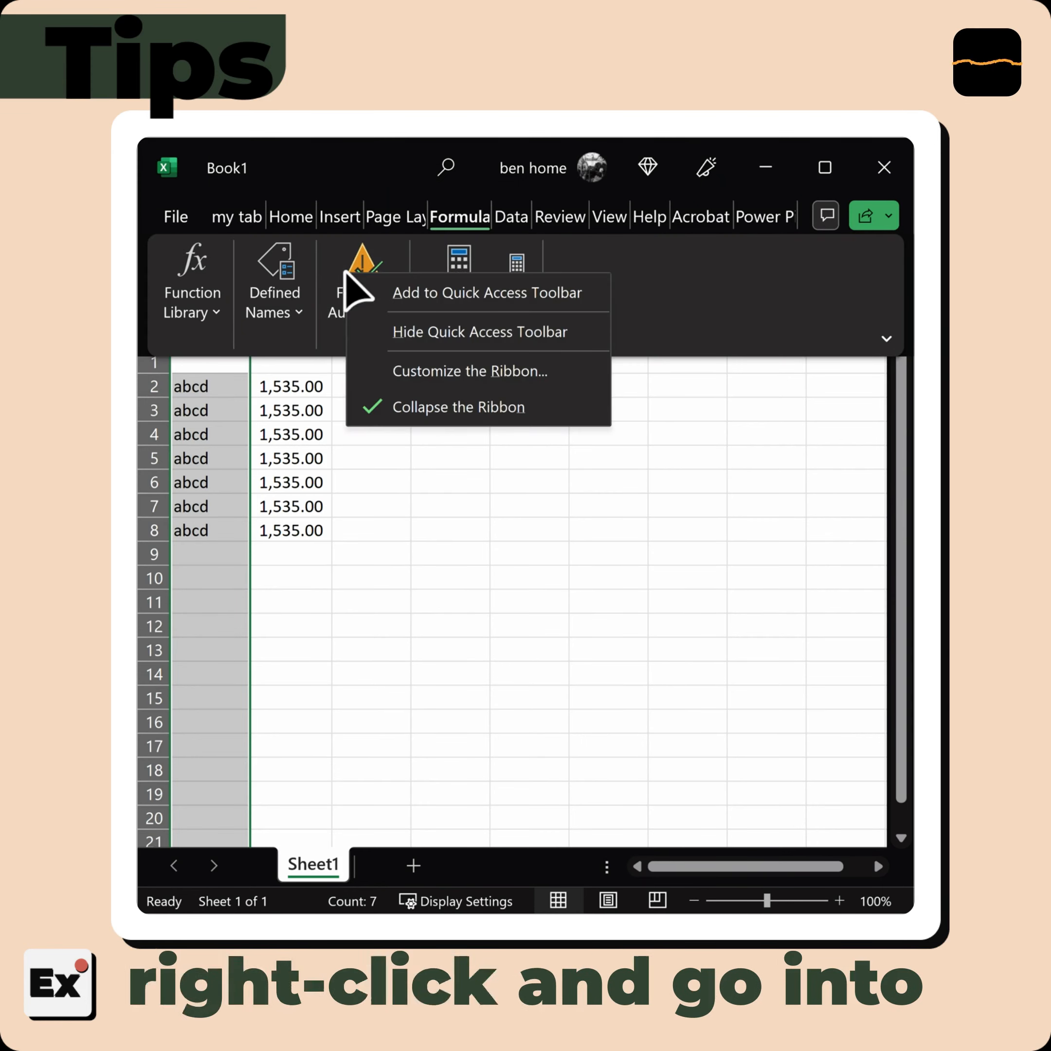
left_click(449, 295)
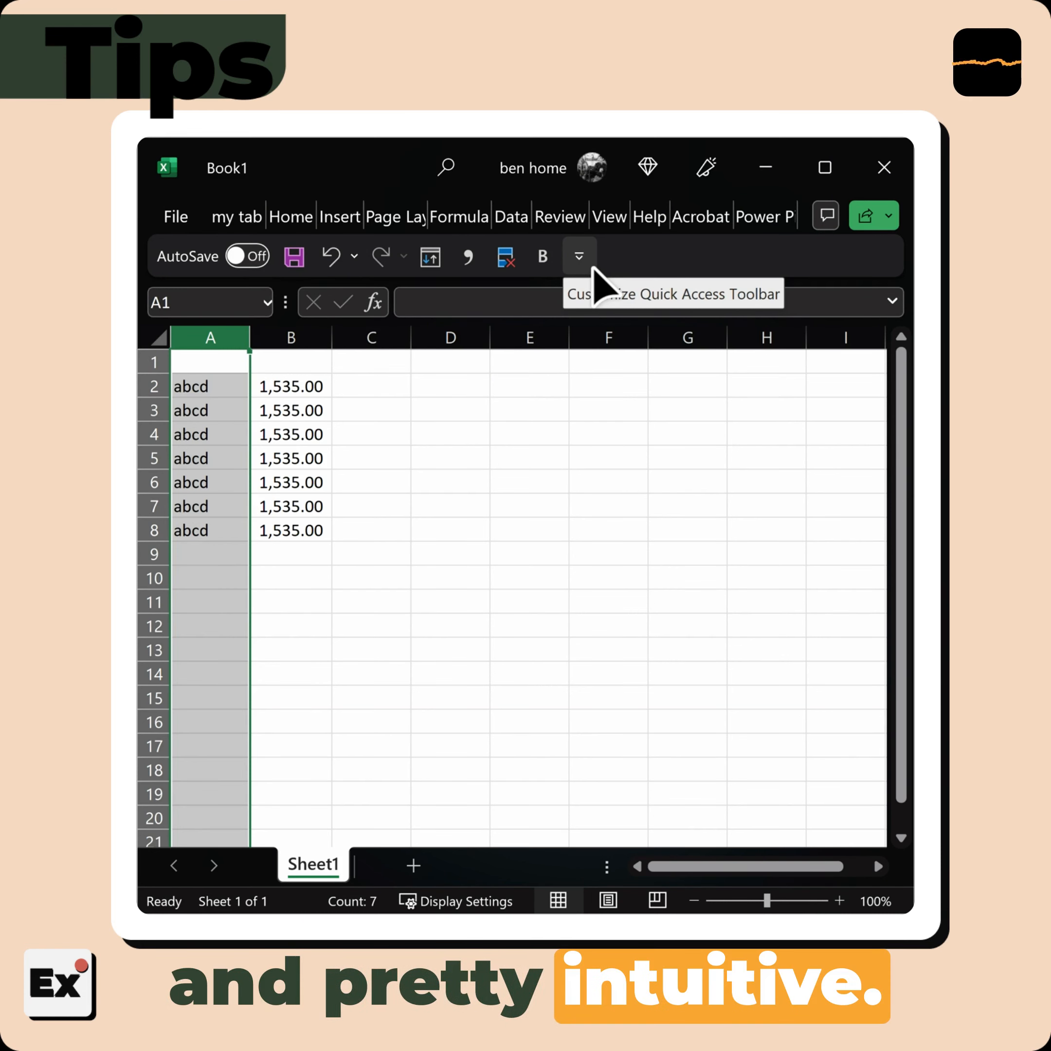
Examine the command groups in the custom ribbon tab "my tab" and collapse the ribbon again
left_click(237, 217)
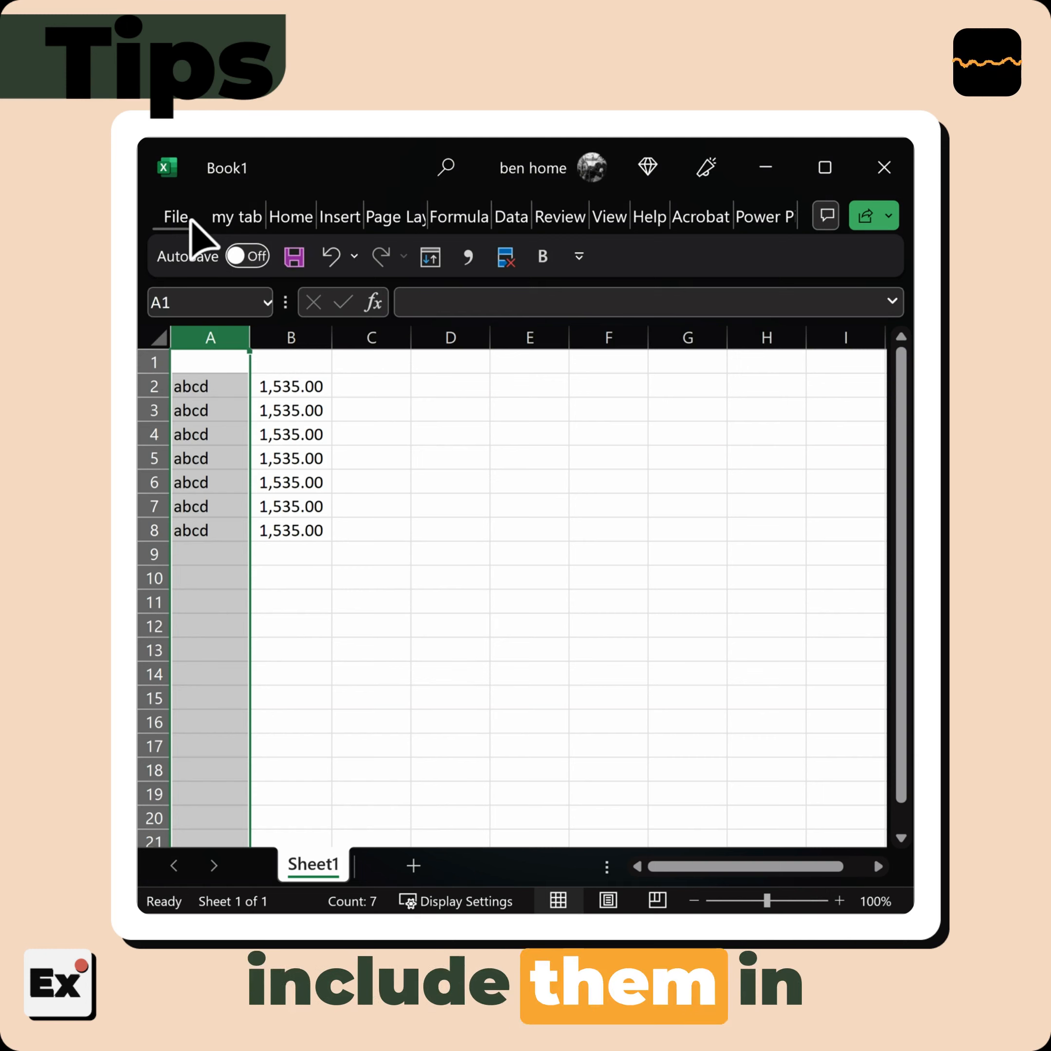
left_click(227, 217)
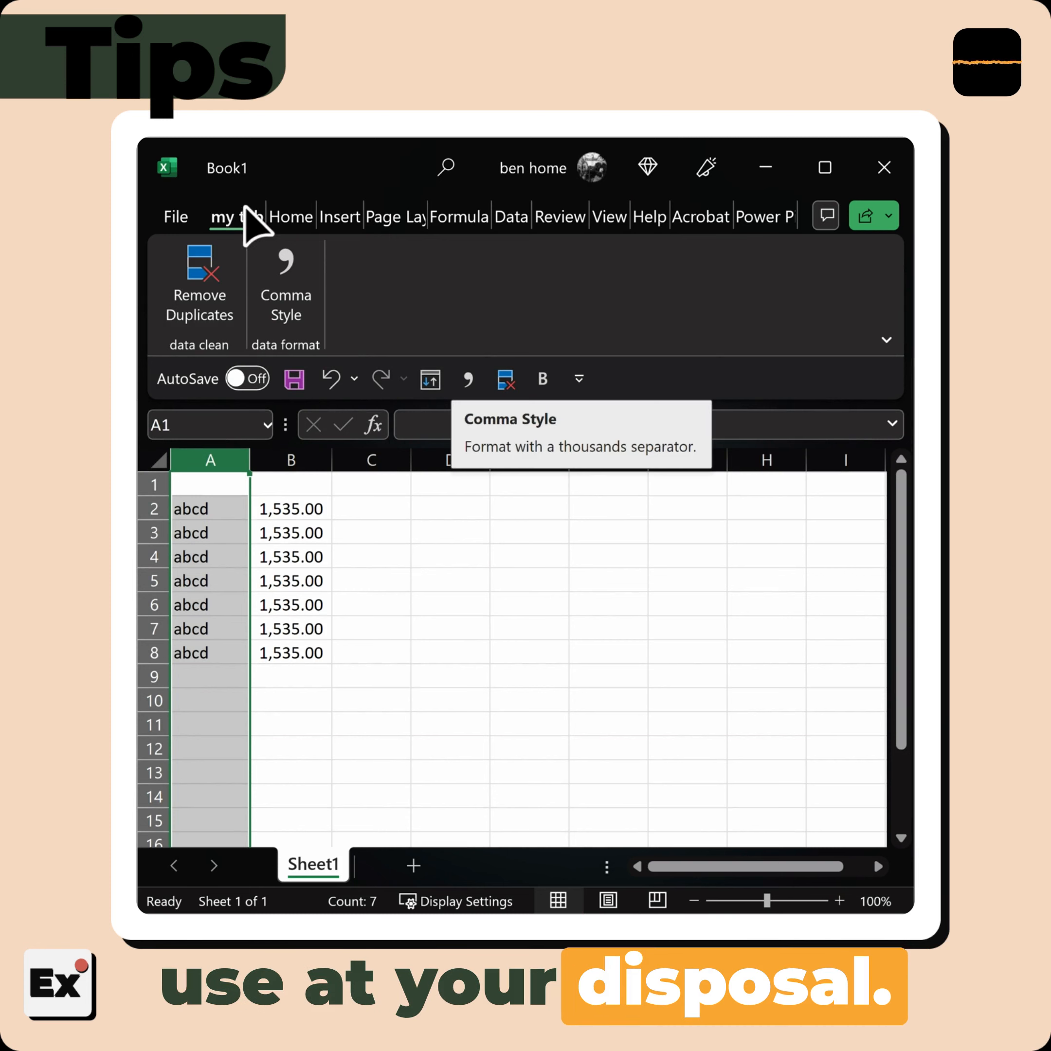
left_click(242, 219)
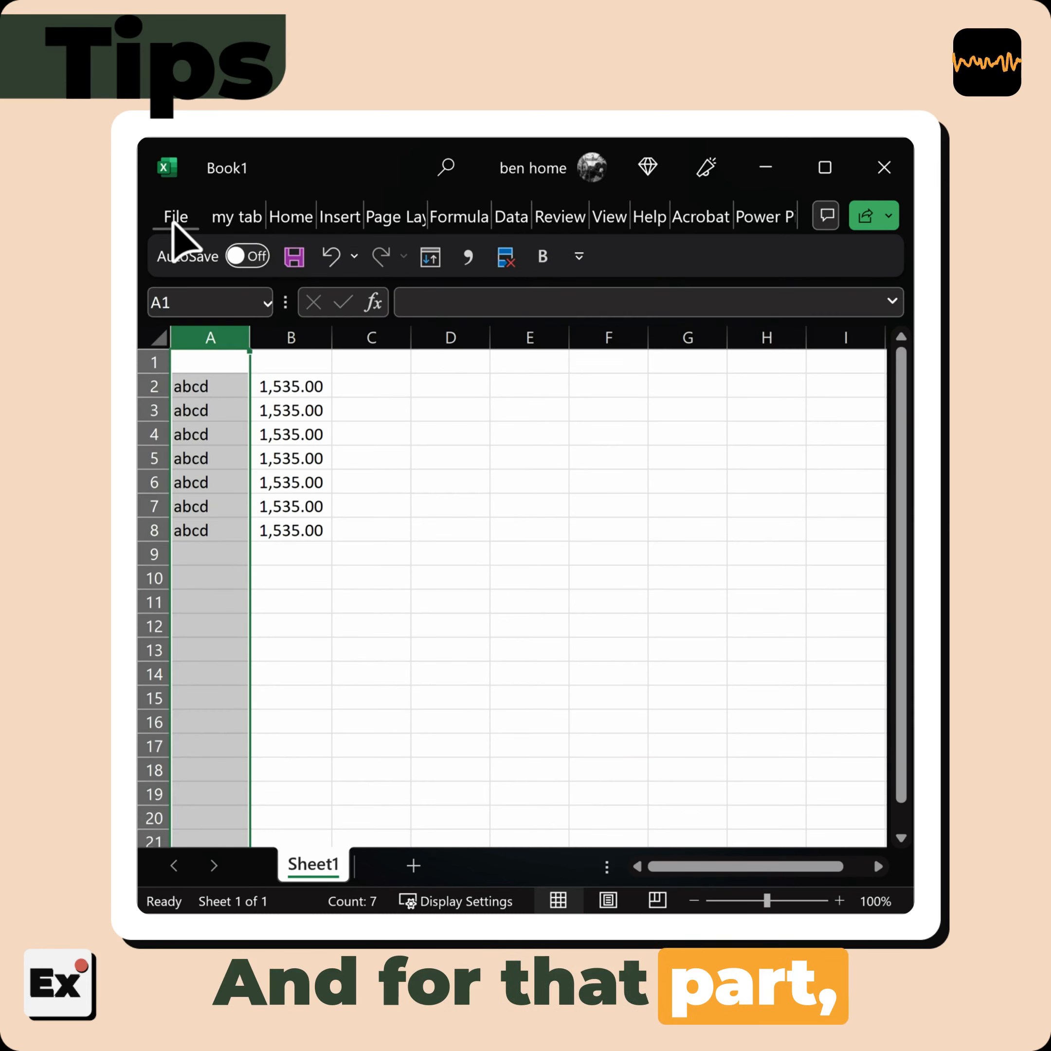
Bring up the ribbon customization options and collapse the Home entry in the list of main tabs
left_click(284, 217)
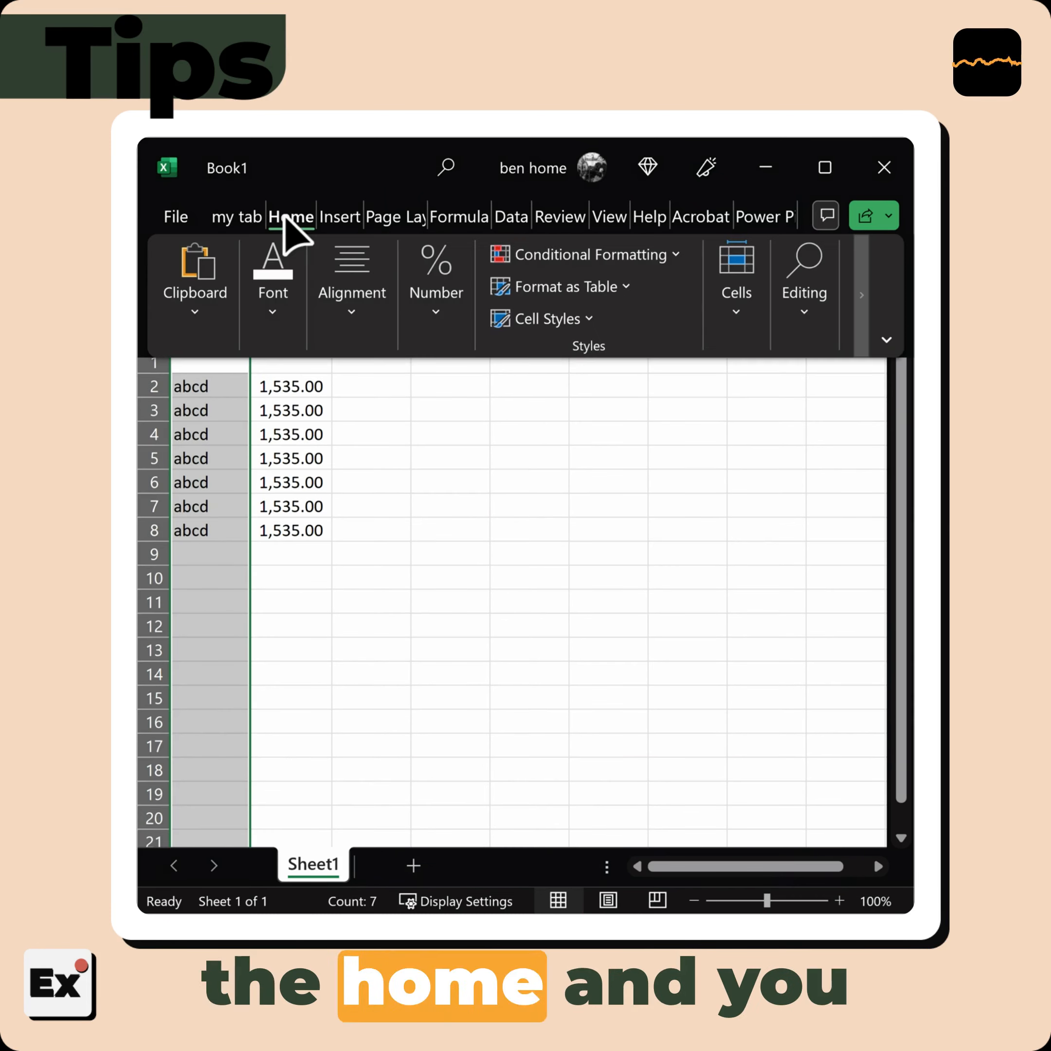
right_click(220, 320)
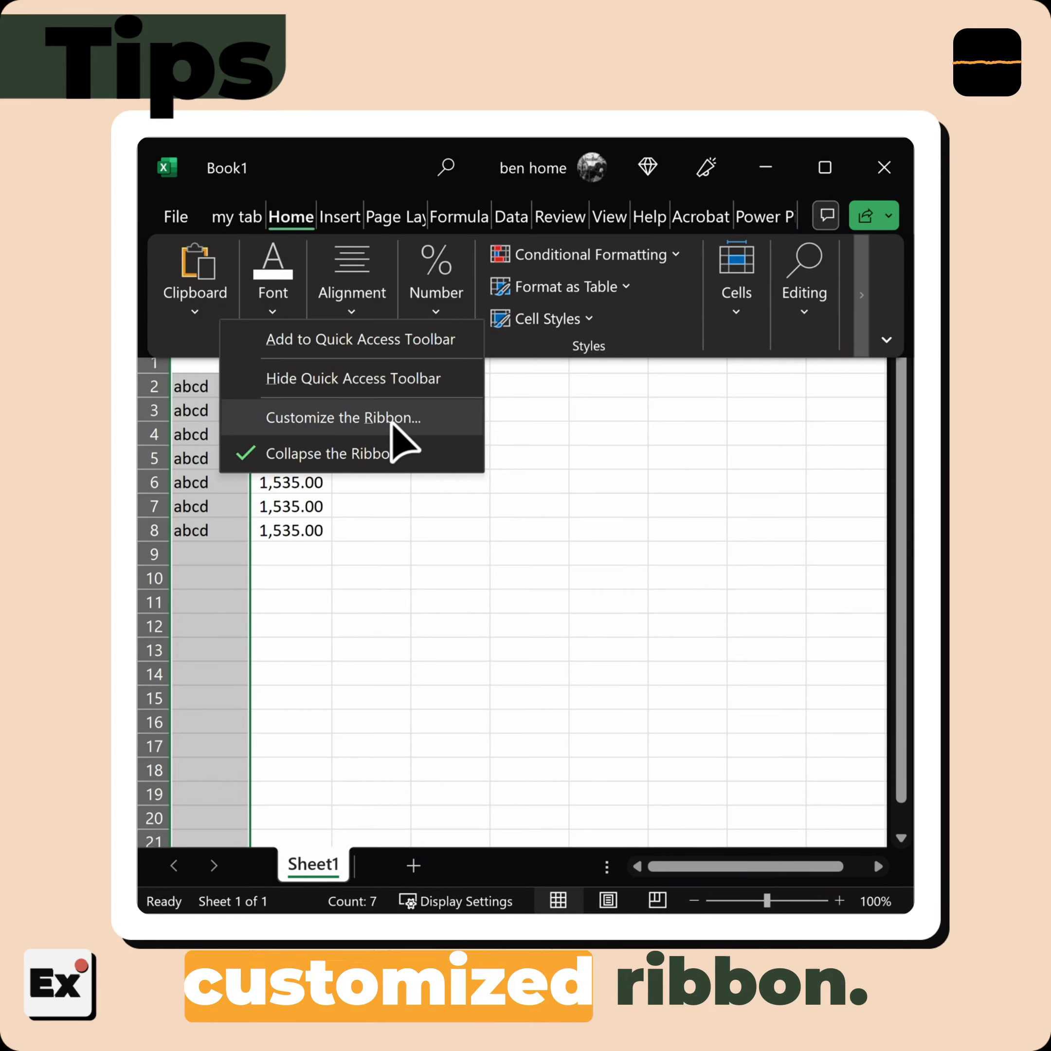
left_click(391, 420)
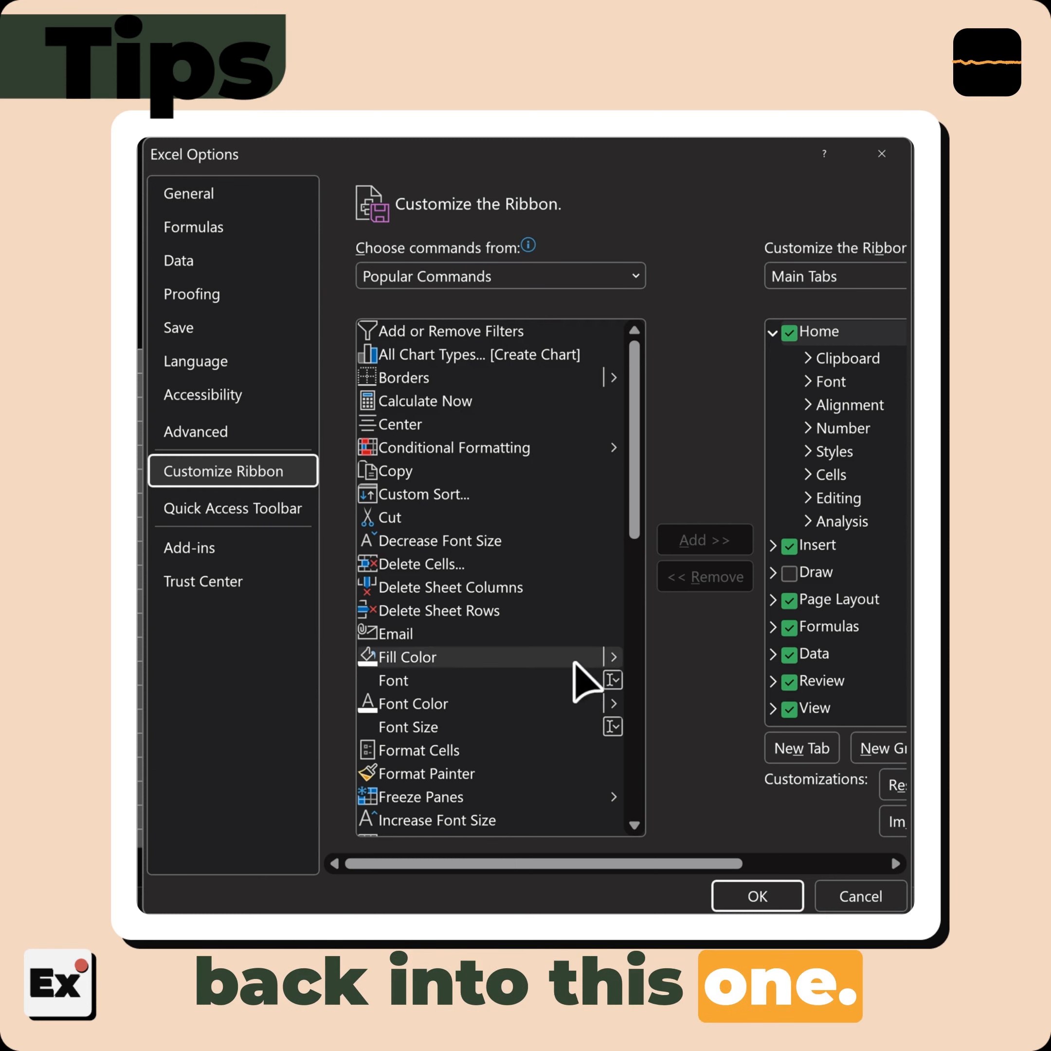
left_click_drag(448, 863, 477, 870)
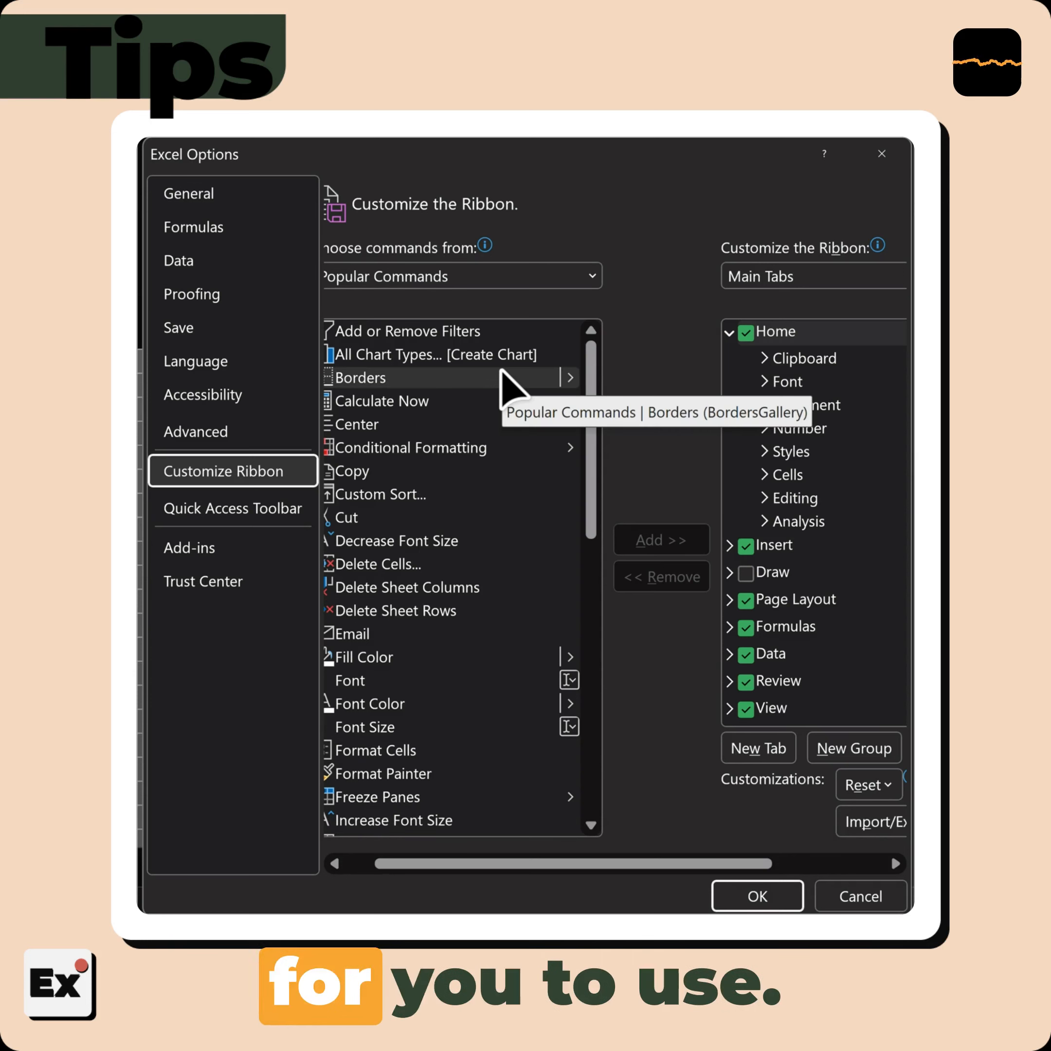
left_click(729, 332)
left_click_drag(656, 866, 831, 879)
left_click(644, 387)
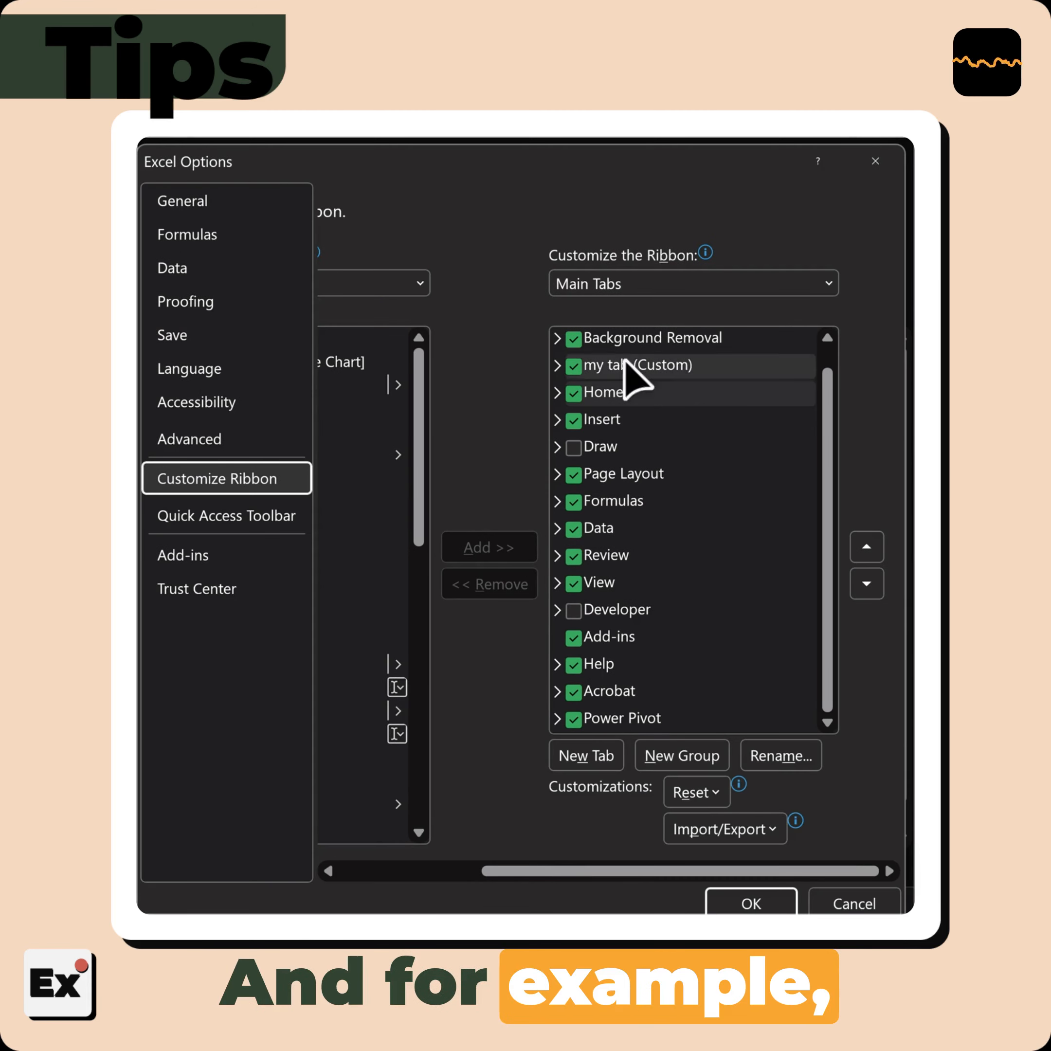
Add a new custom ribbon tab after "my tab" and rename it "your tab"
left_click(609, 363)
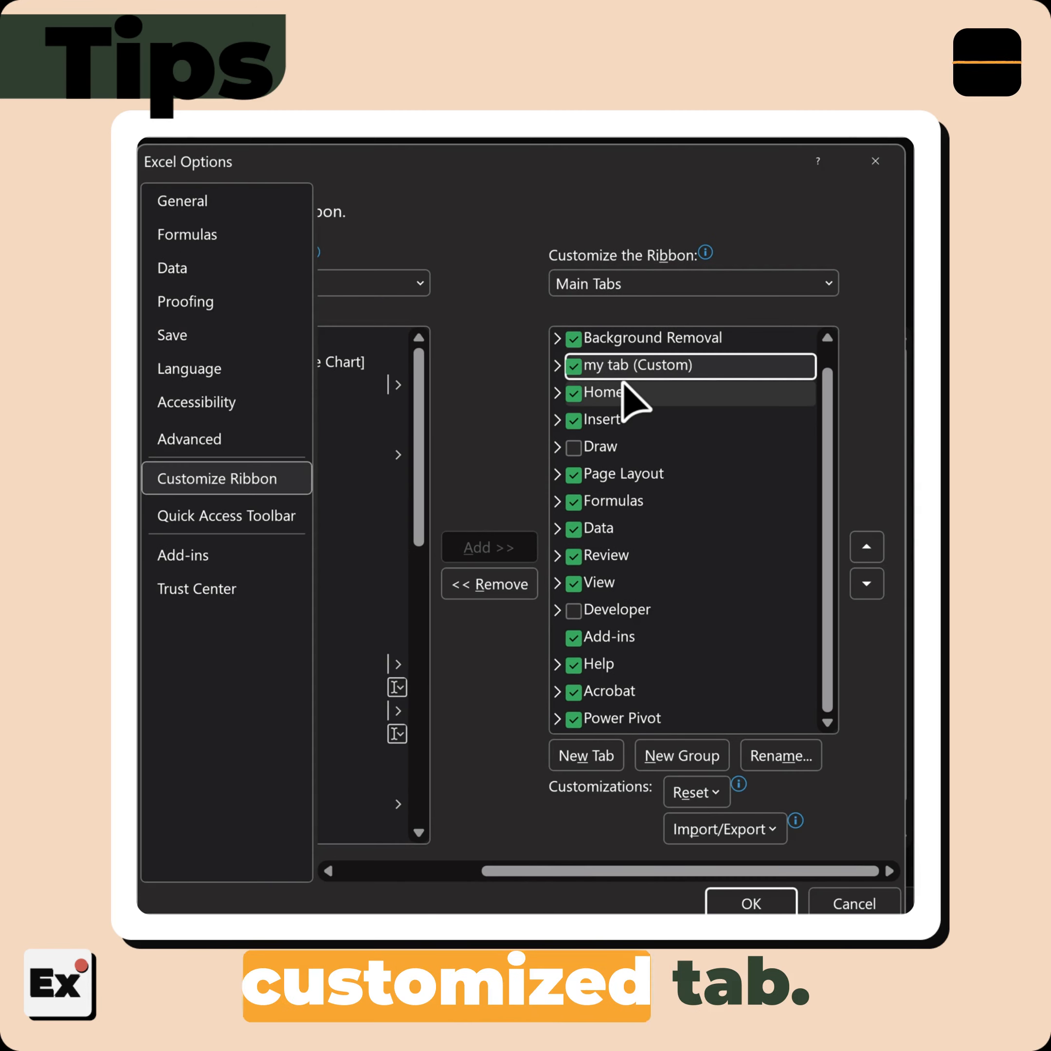
left_click(593, 761)
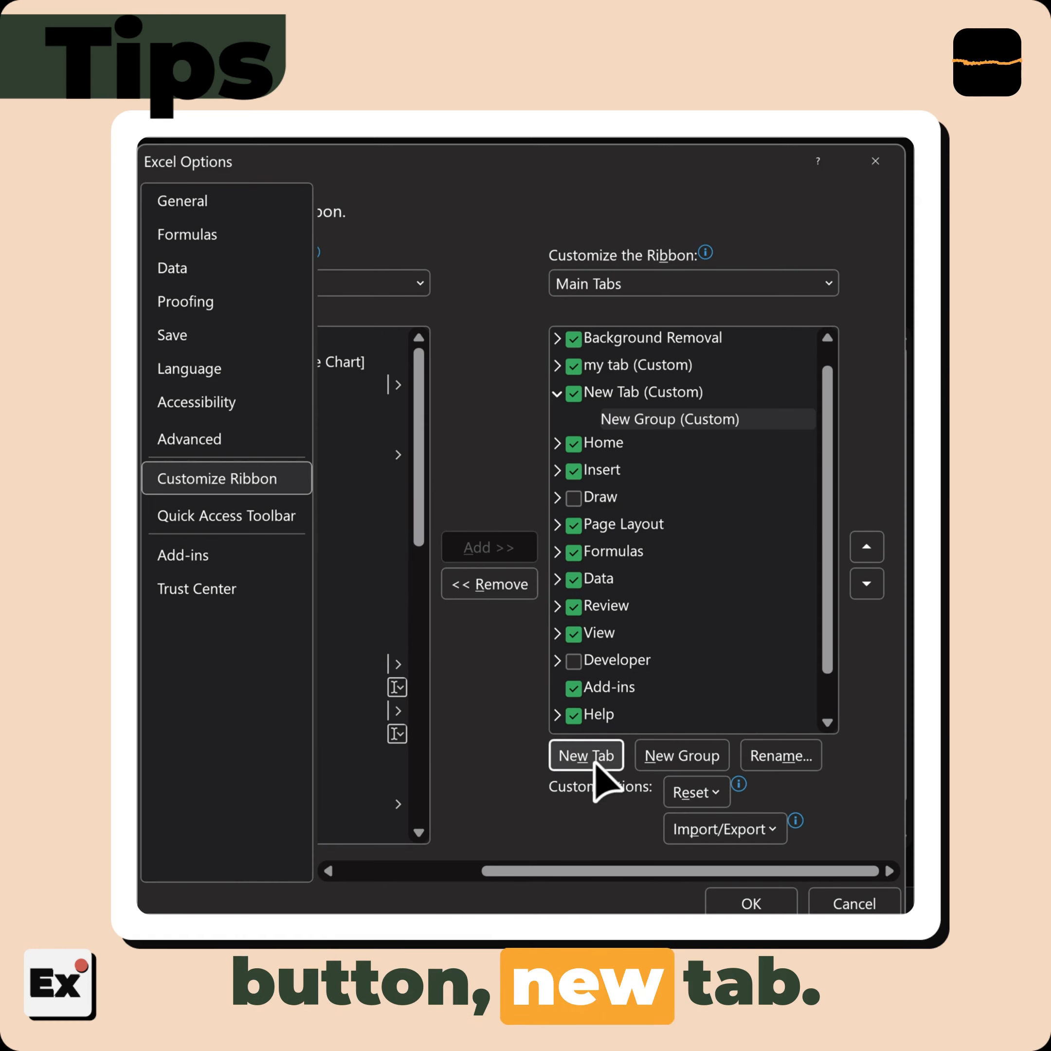
right_click(617, 395)
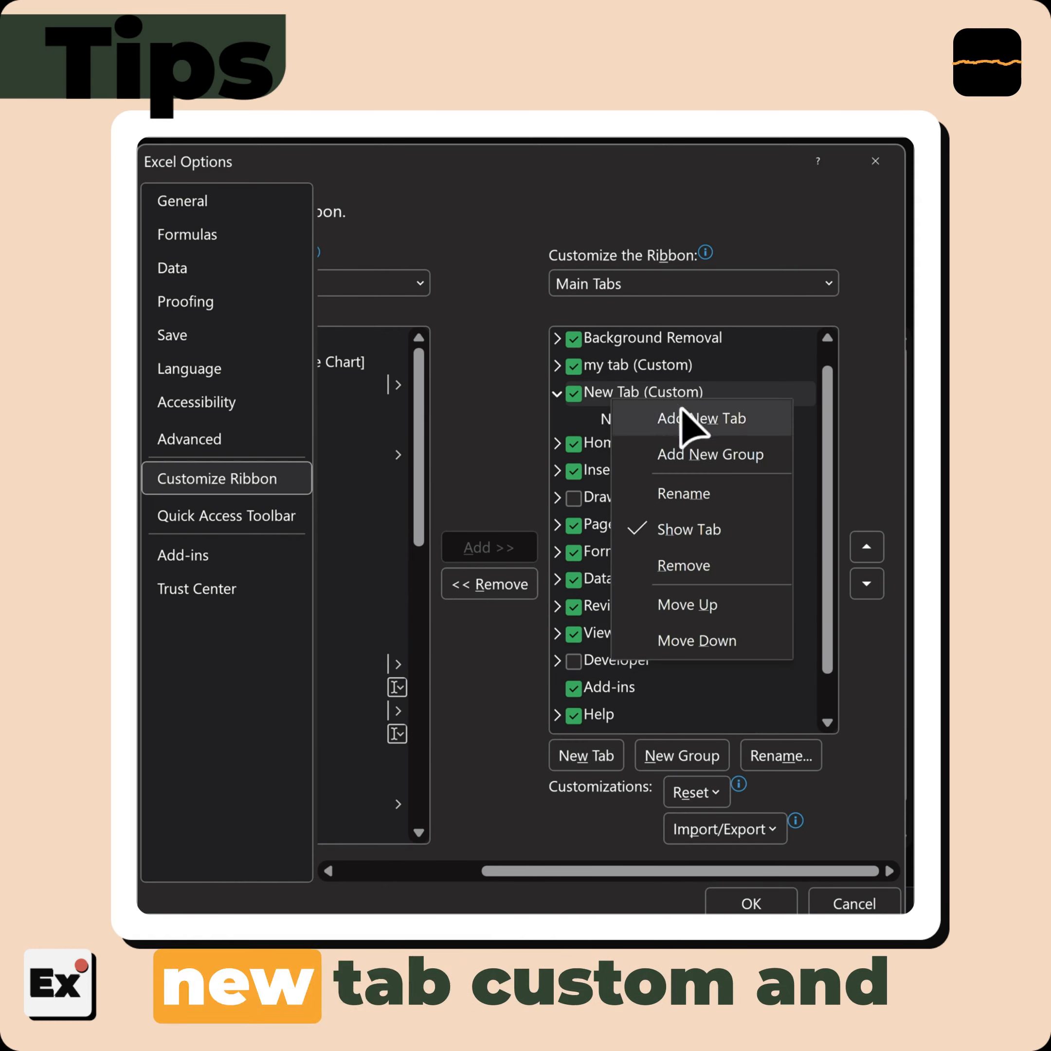
left_click(715, 508)
type("your tab")
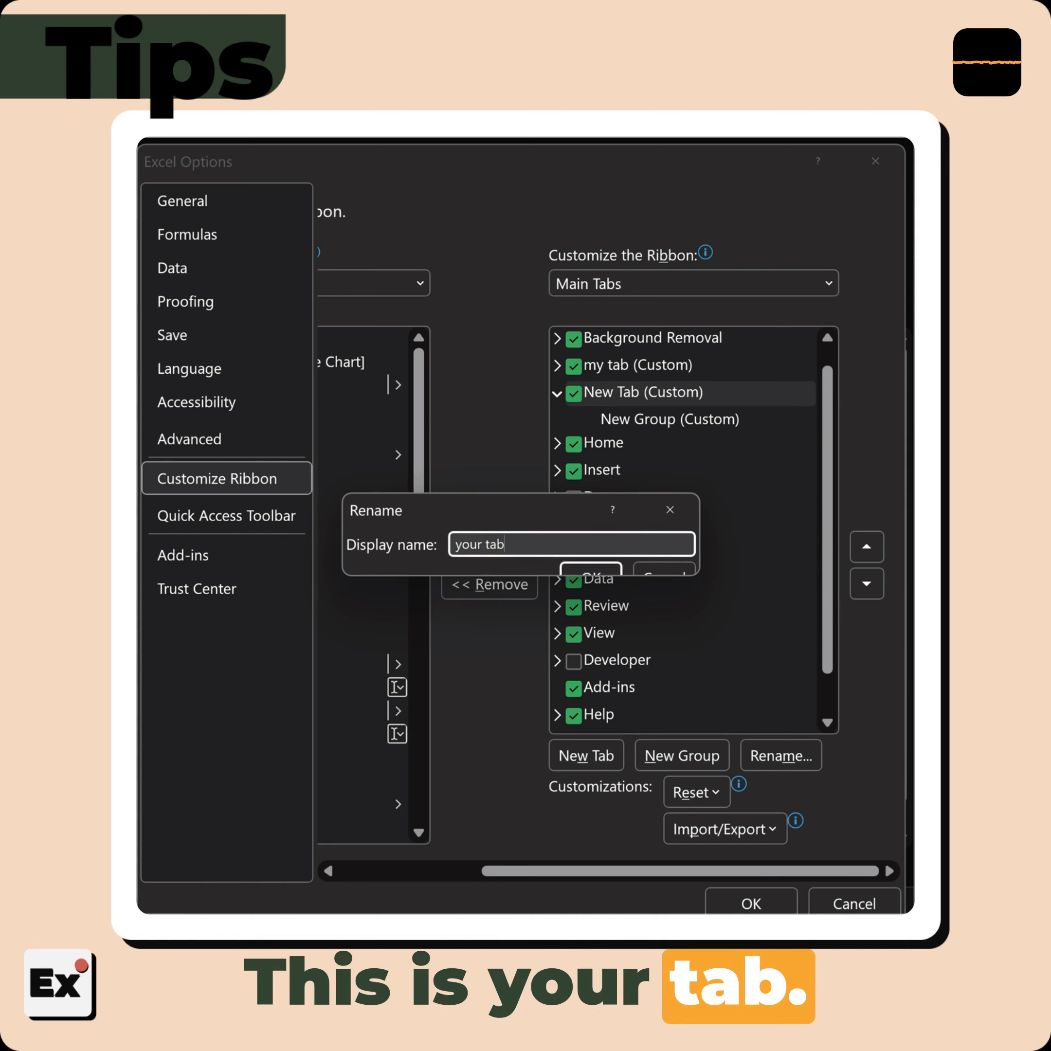
key("Return")
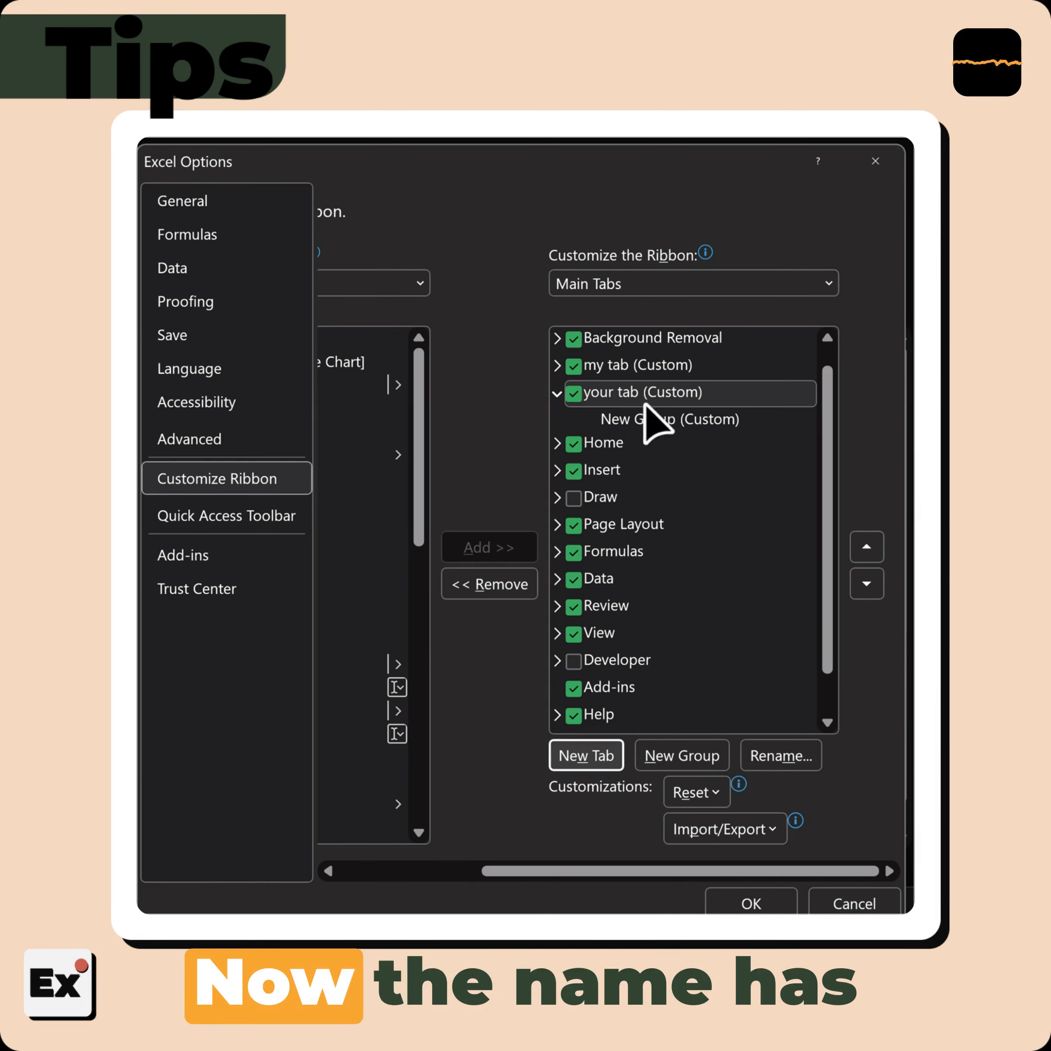
Rename the new custom group under "your tab" as "input"
left_click(635, 419)
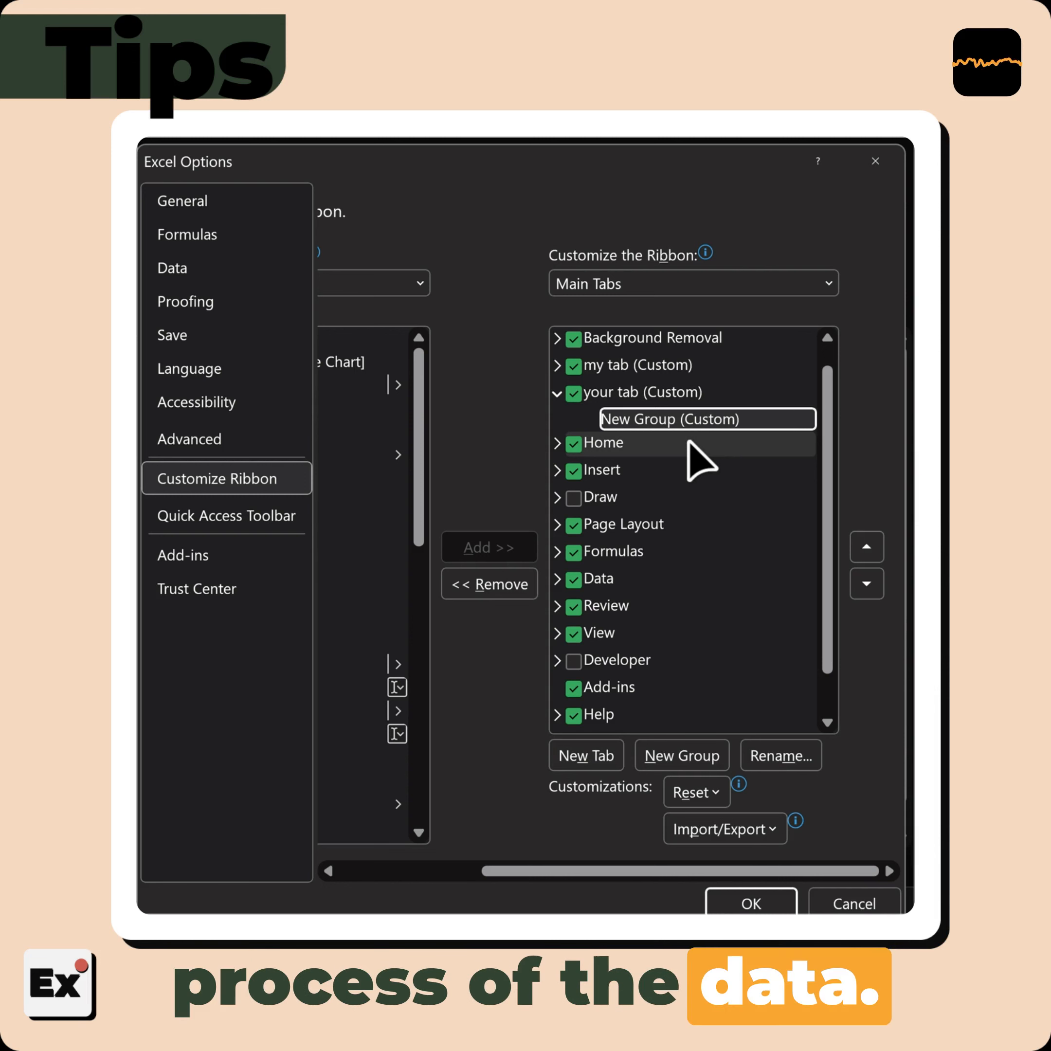
right_click(684, 426)
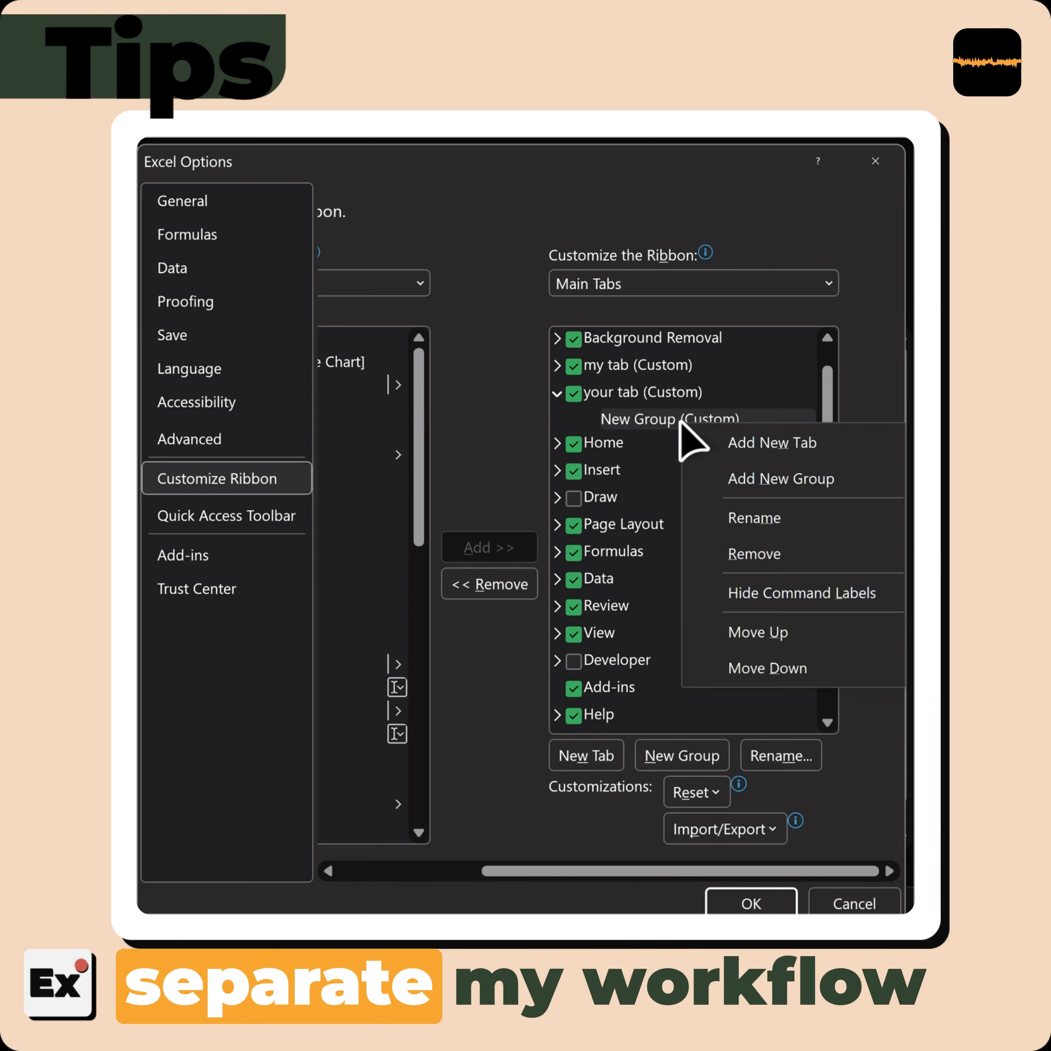
left_click(771, 522)
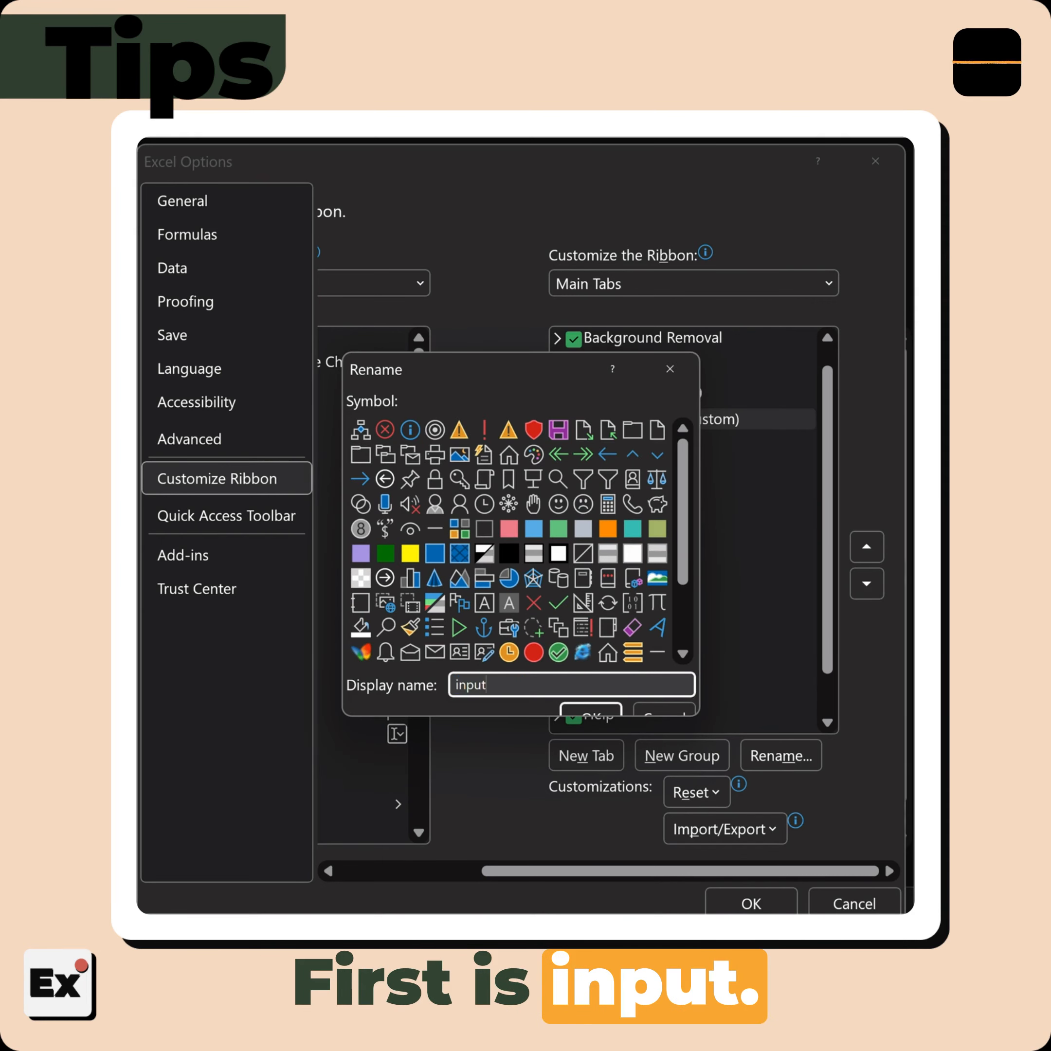
key("Return")
Add a second custom group under "your tab" and name it "process"
left_click(683, 759)
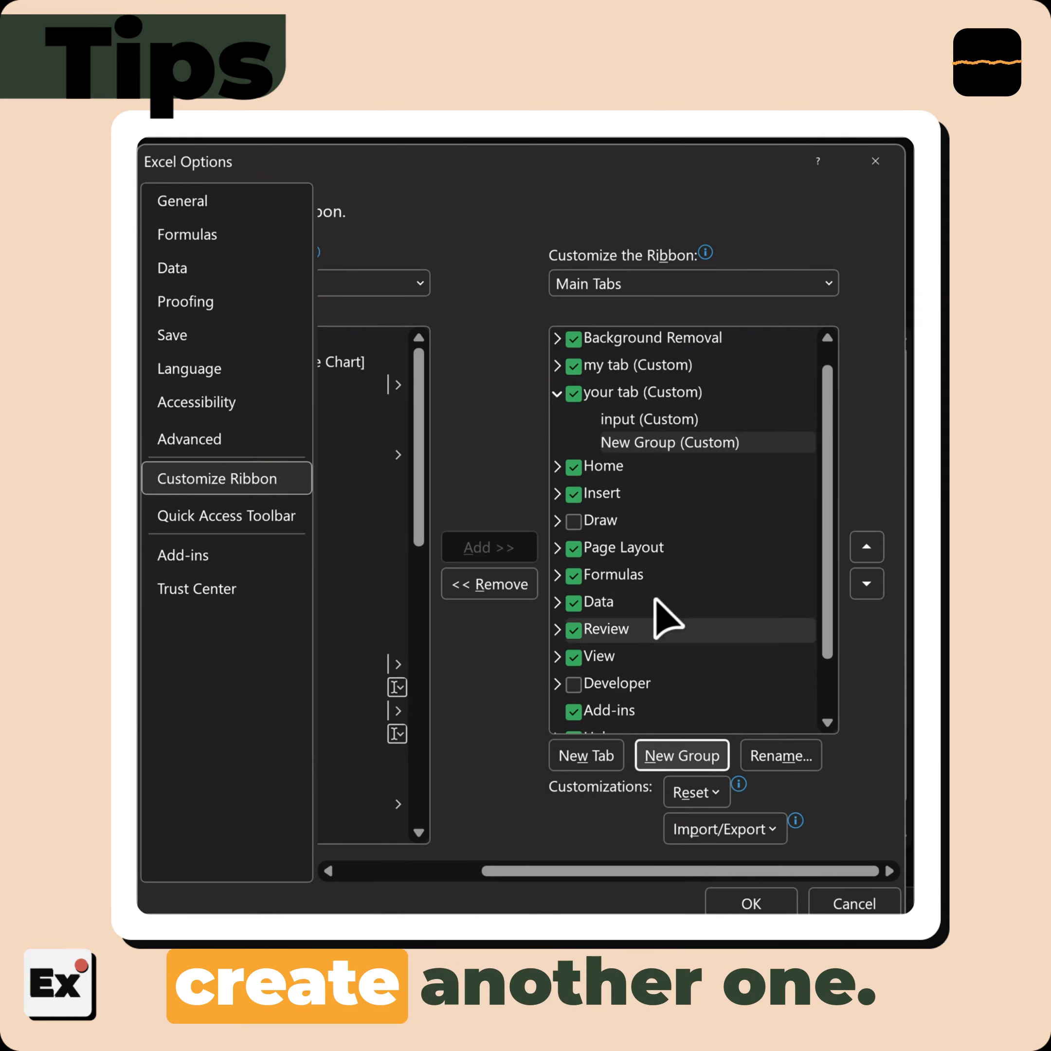
right_click(651, 444)
left_click(744, 552)
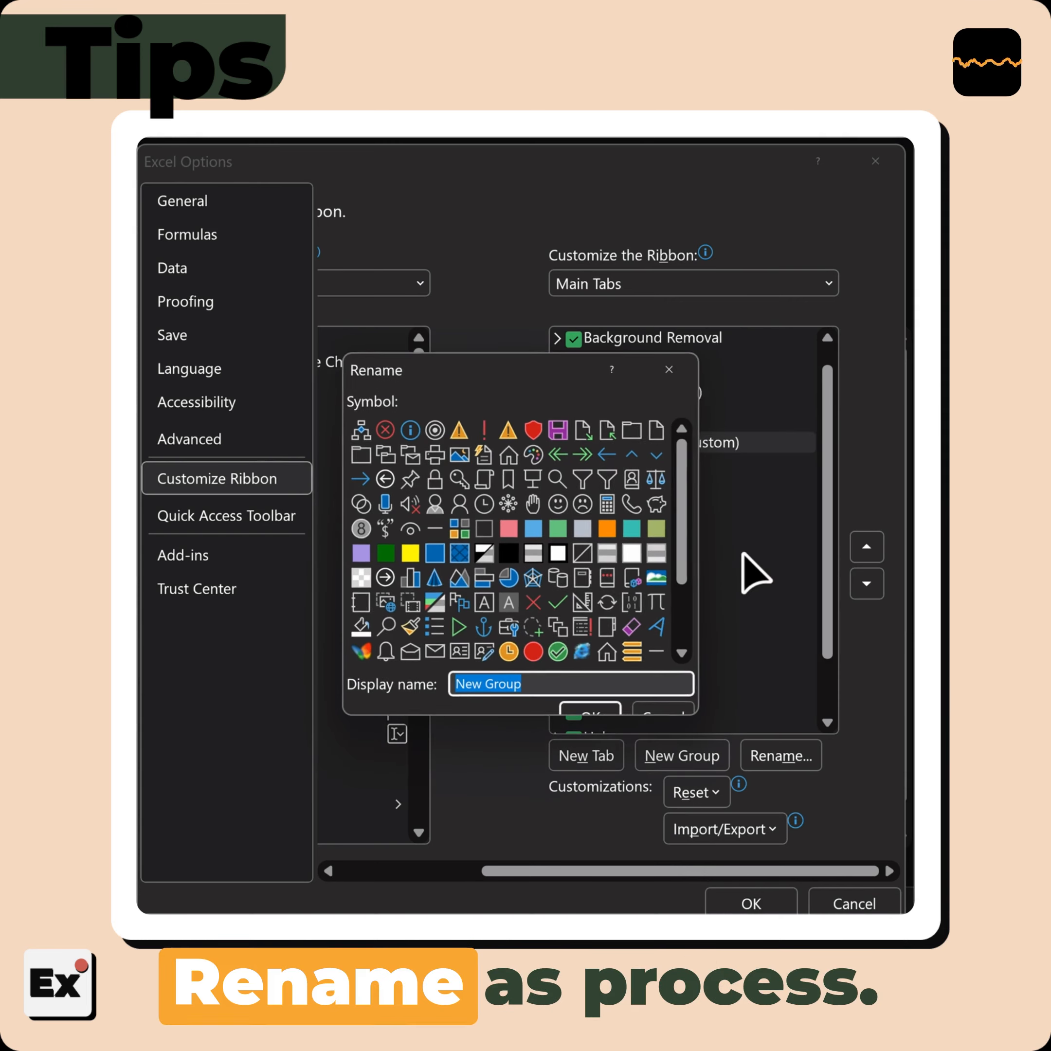
type("process")
key("Return")
Add a third custom group under "your tab" and name it "output"
left_click(682, 757)
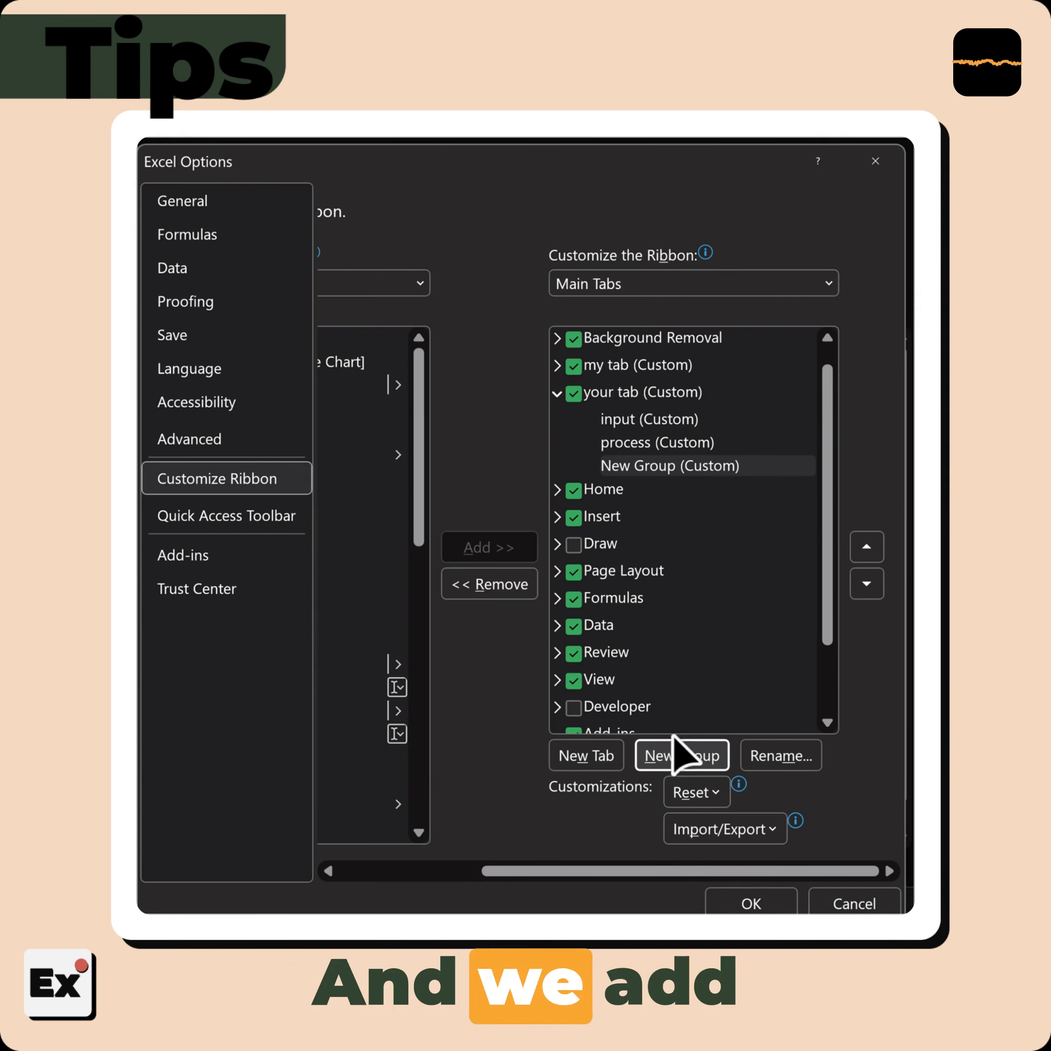
right_click(701, 468)
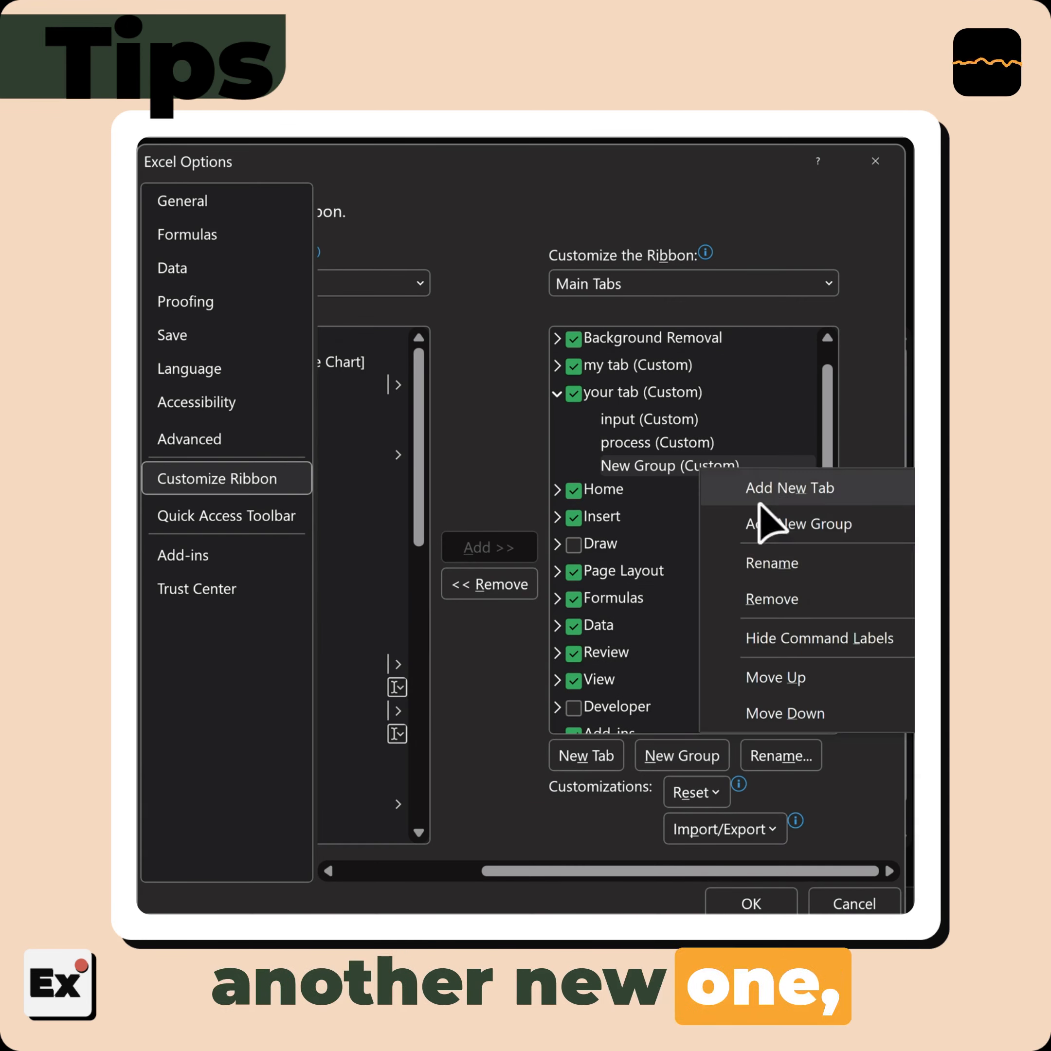
left_click(786, 569)
type("outp")
key("Return")
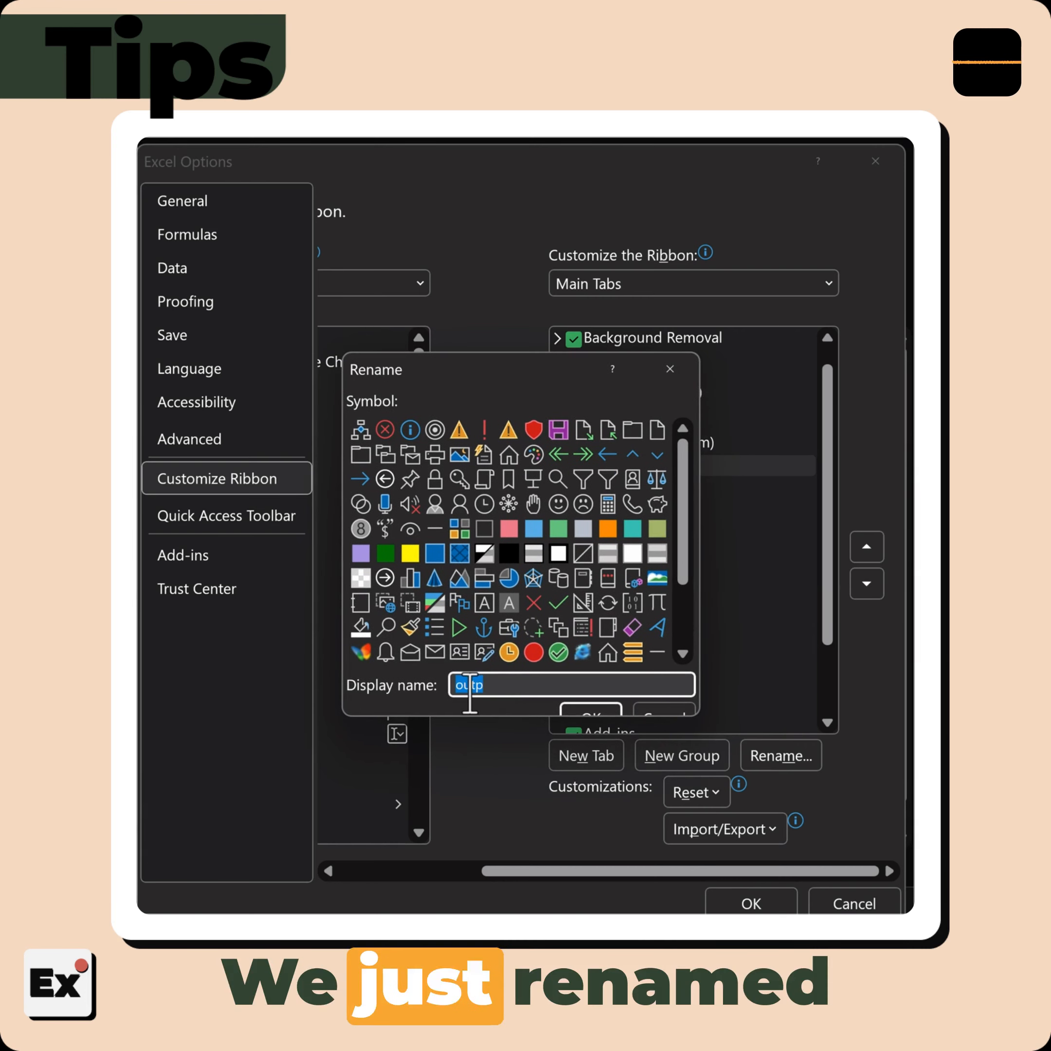
left_click(501, 684)
key("Return")
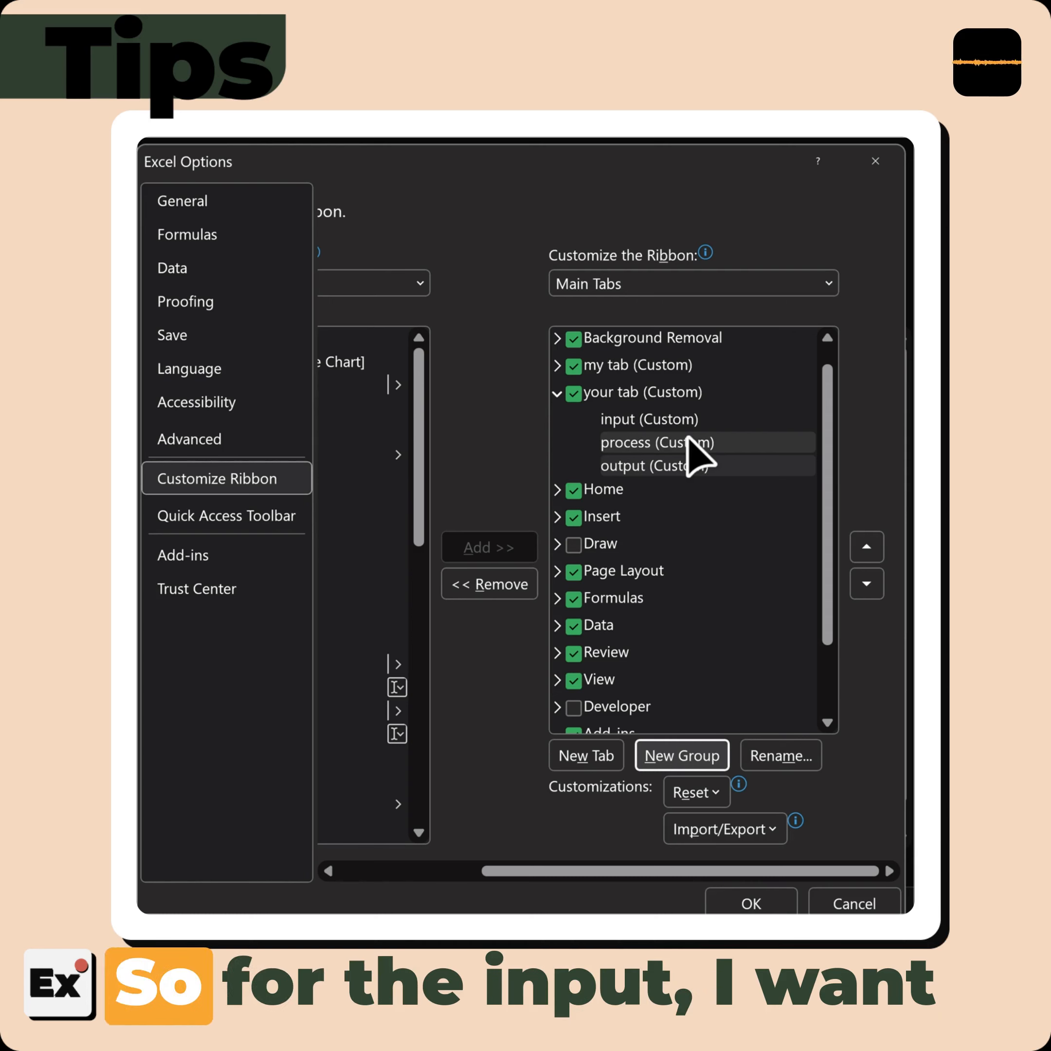
Target the "input" group under "your tab" and list the available commands from All Tabs
left_click(651, 419)
left_click_drag(616, 872, 497, 892)
left_click(607, 292)
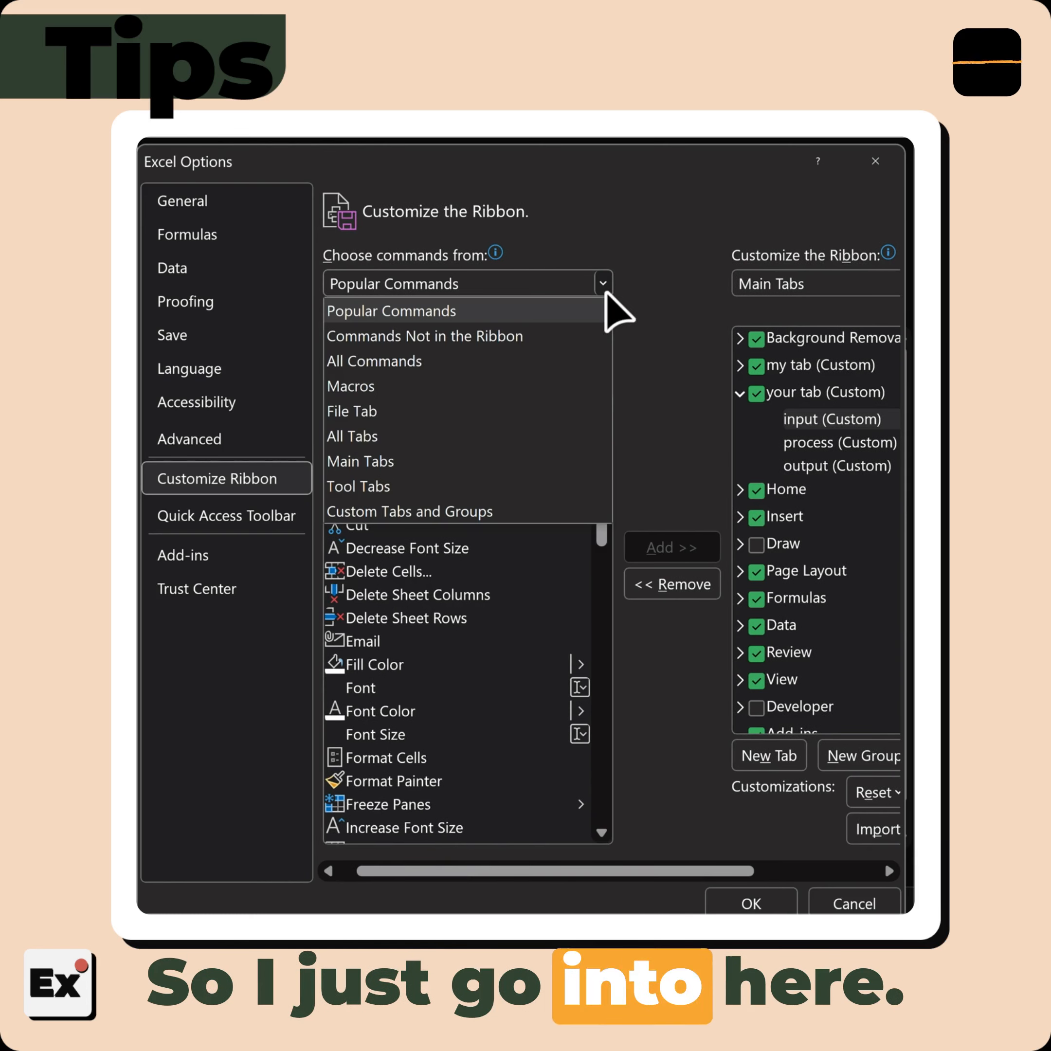
left_click(417, 434)
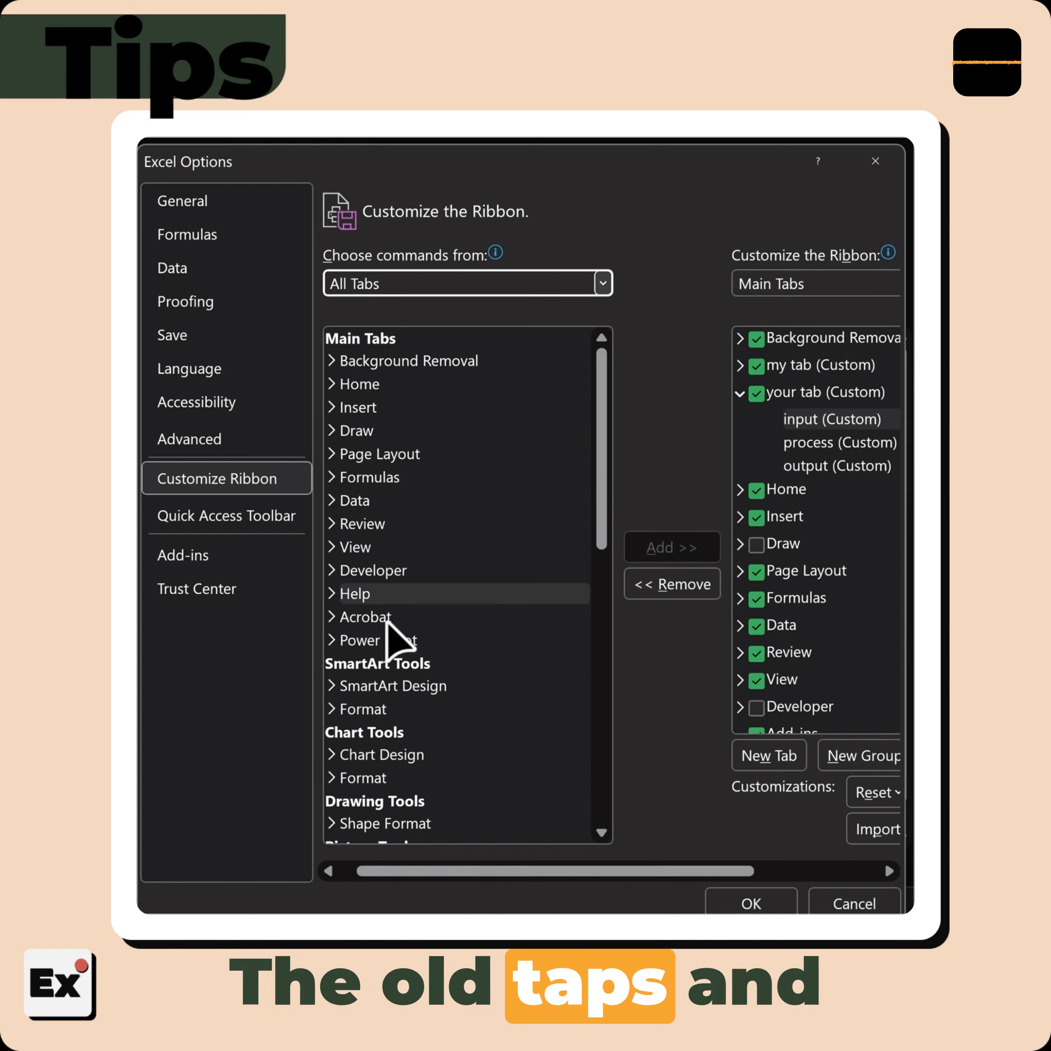
Add the Data tab's Get External Data group to "your tab" below the "input" group
left_click(334, 501)
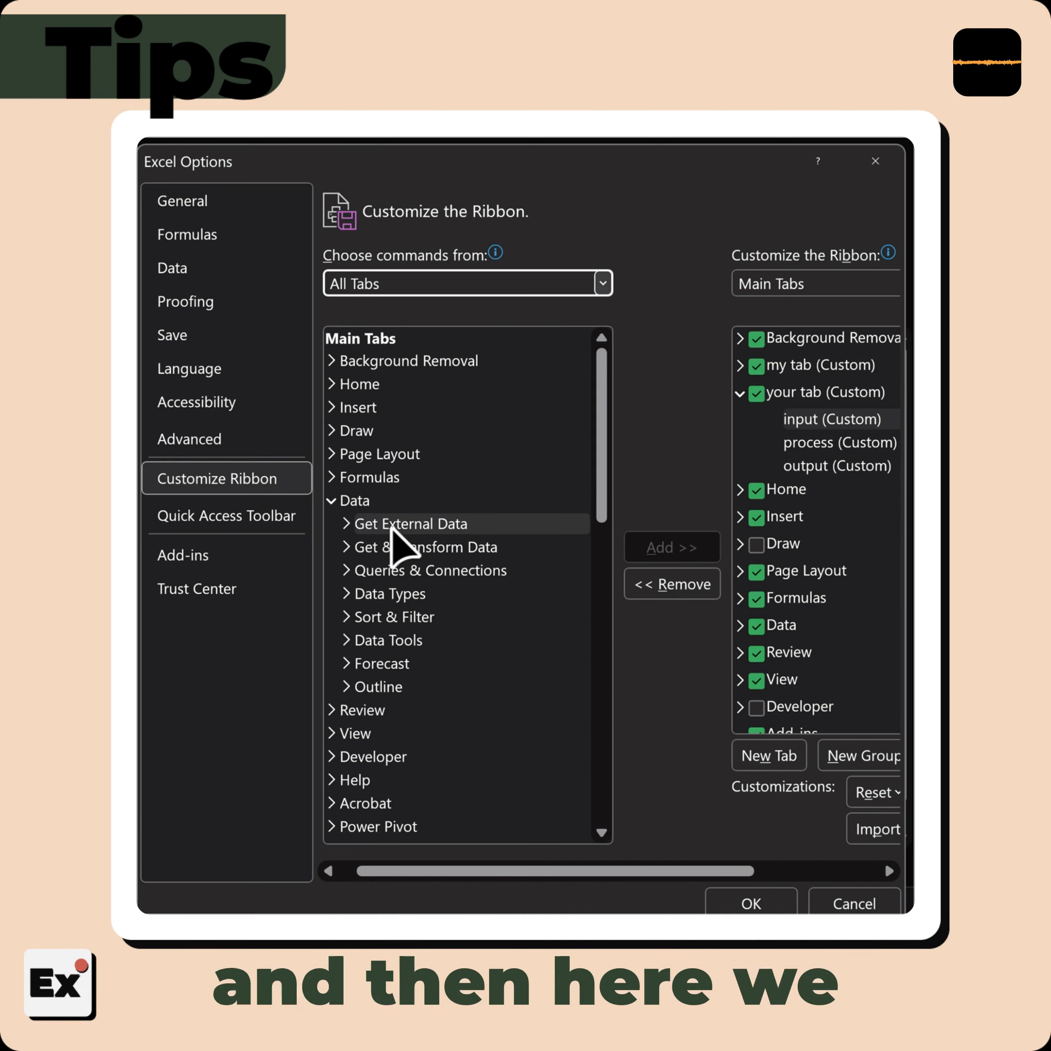
left_click(375, 525)
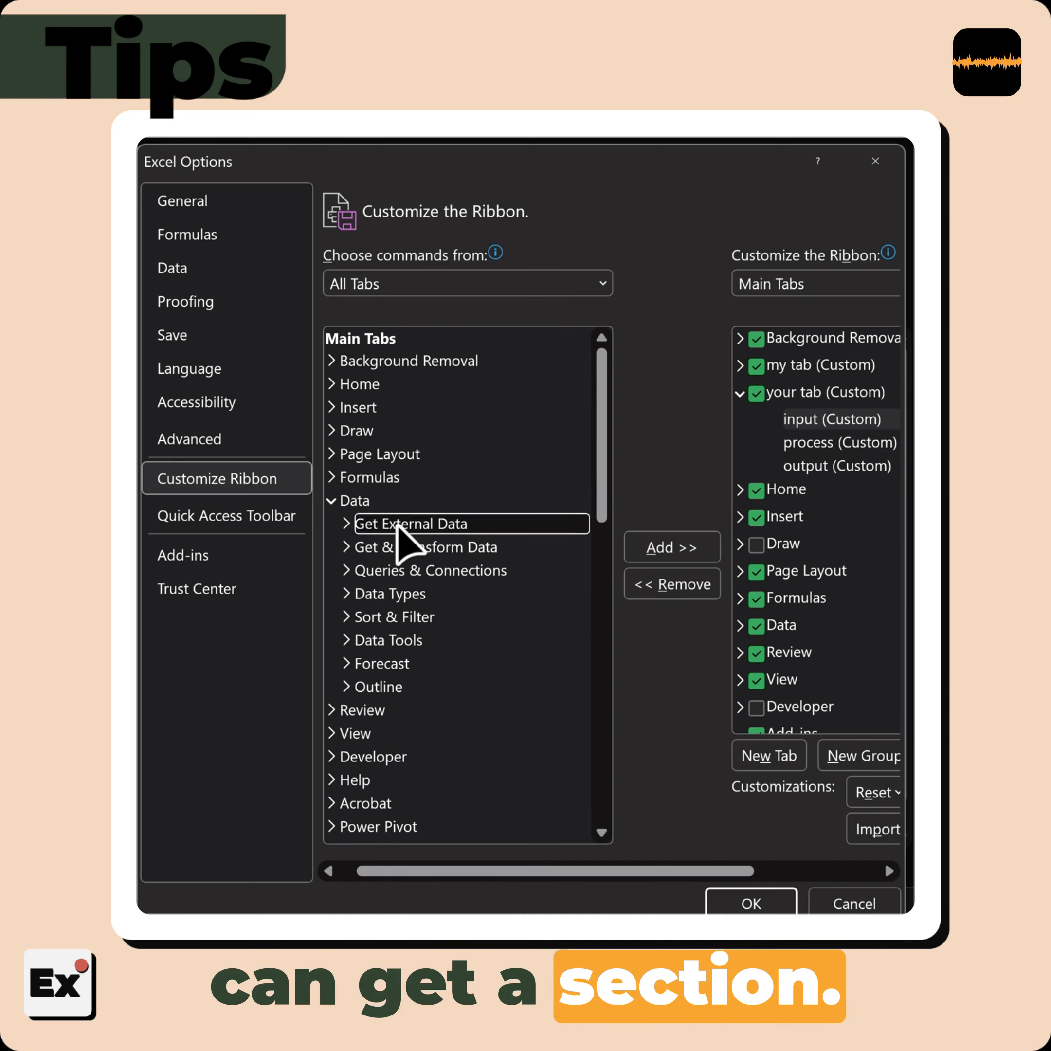
left_click(699, 548)
left_click_drag(701, 871, 795, 871)
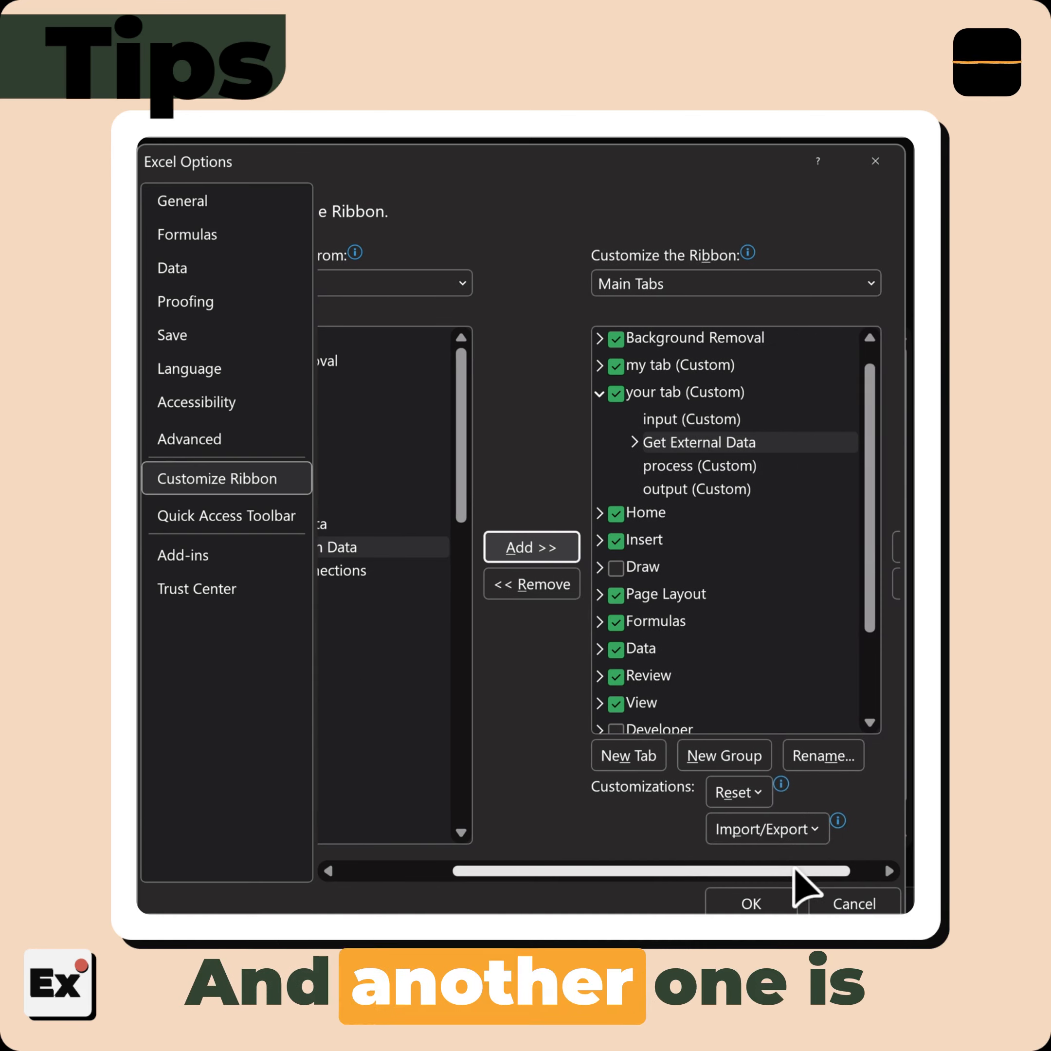
Add the Remove Duplicates command from the Data tab's Data Tools to the "process" group
left_click(670, 465)
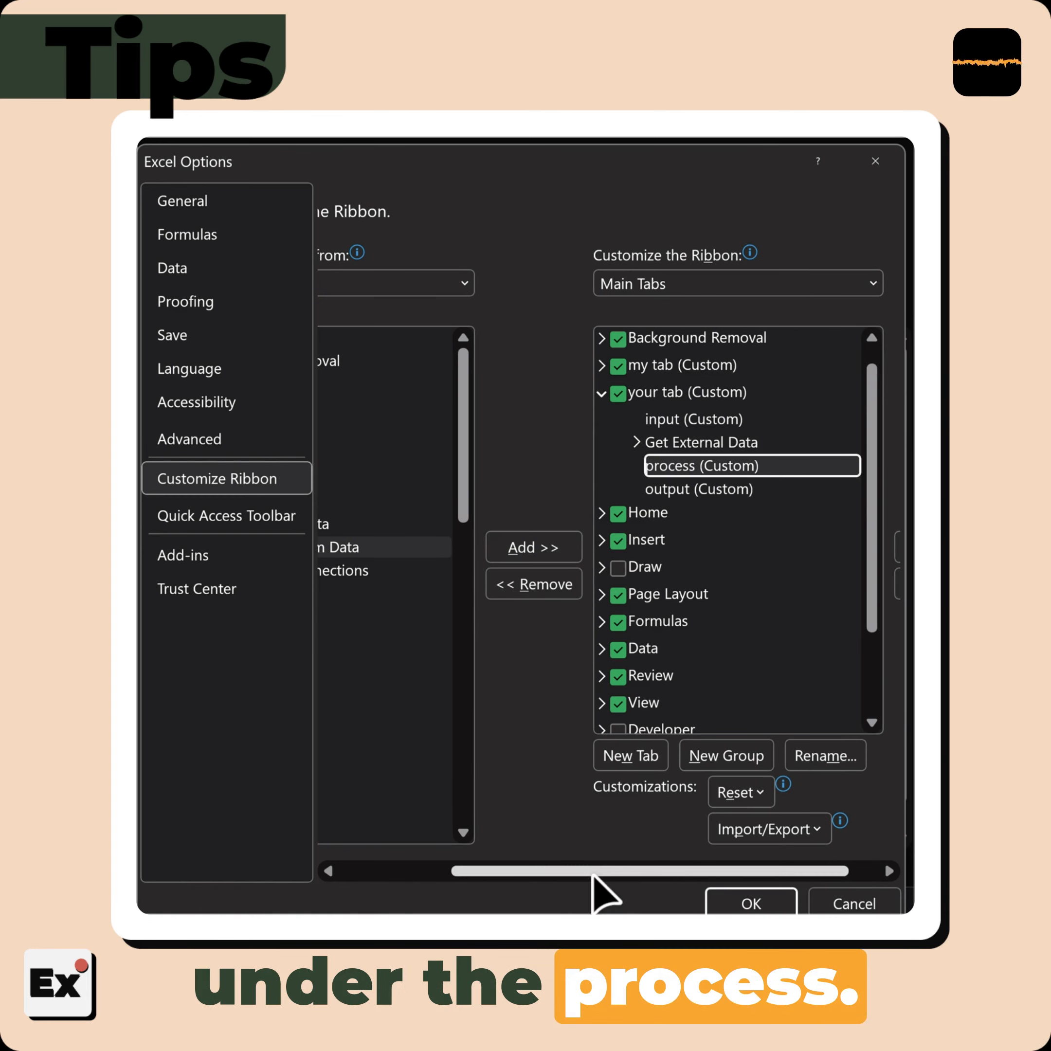
left_click_drag(597, 871, 470, 872)
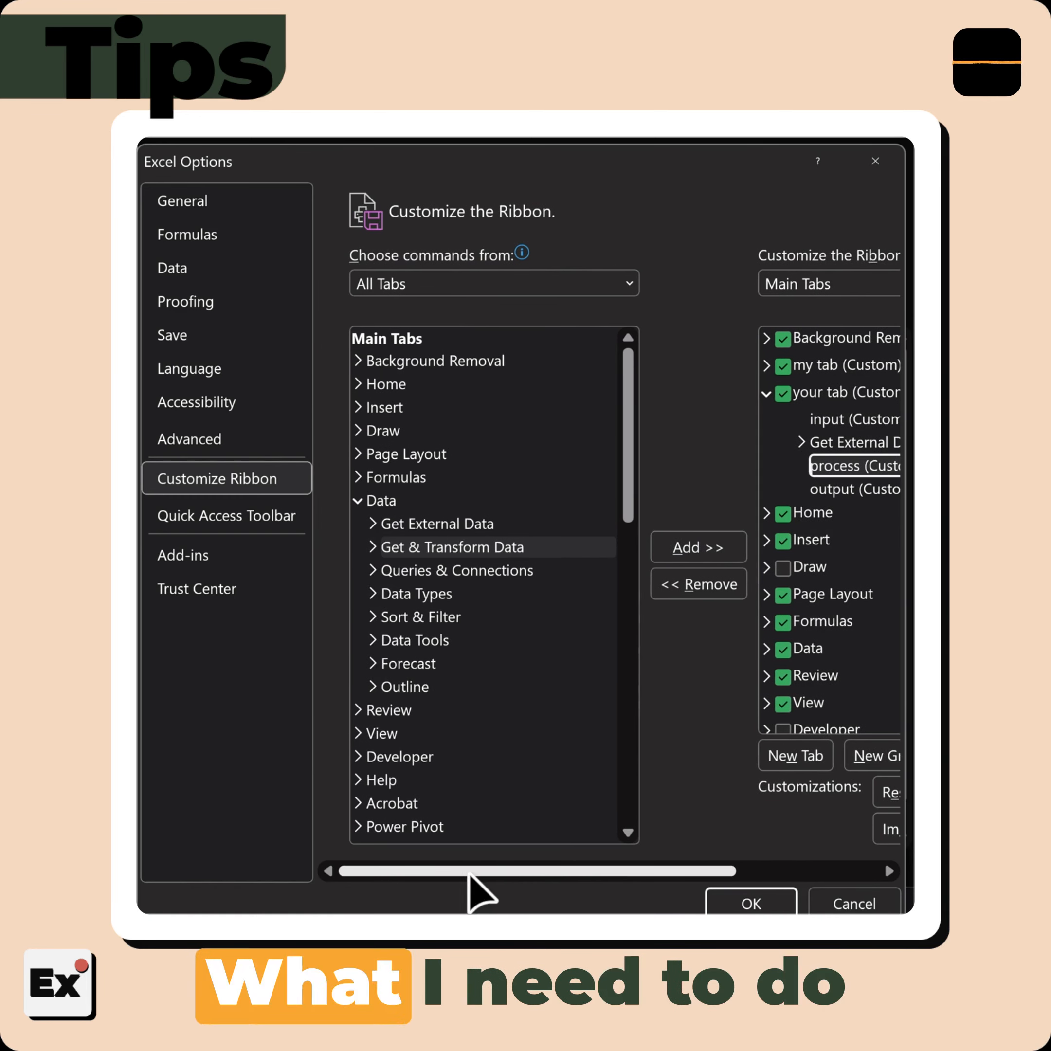
left_click(356, 501)
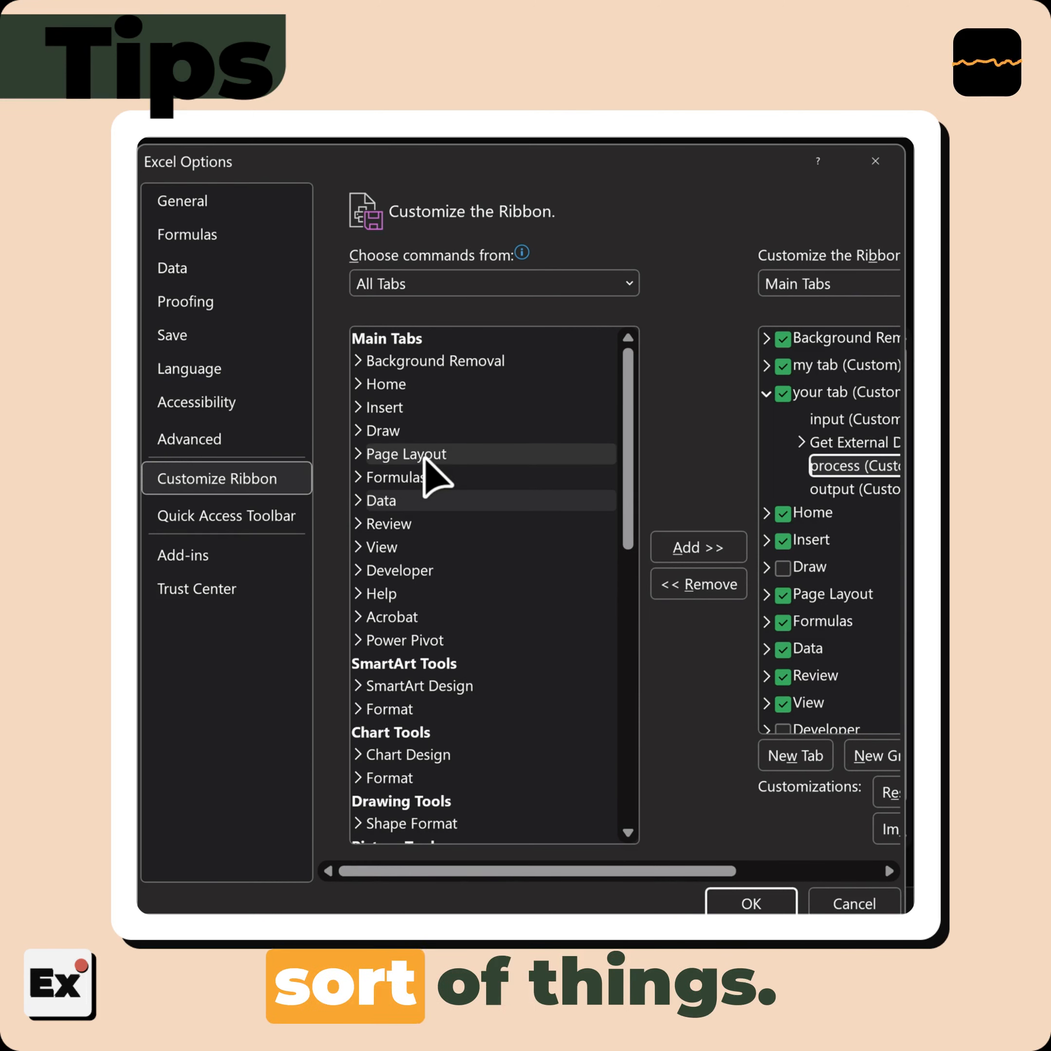
left_click(358, 385)
left_click(357, 385)
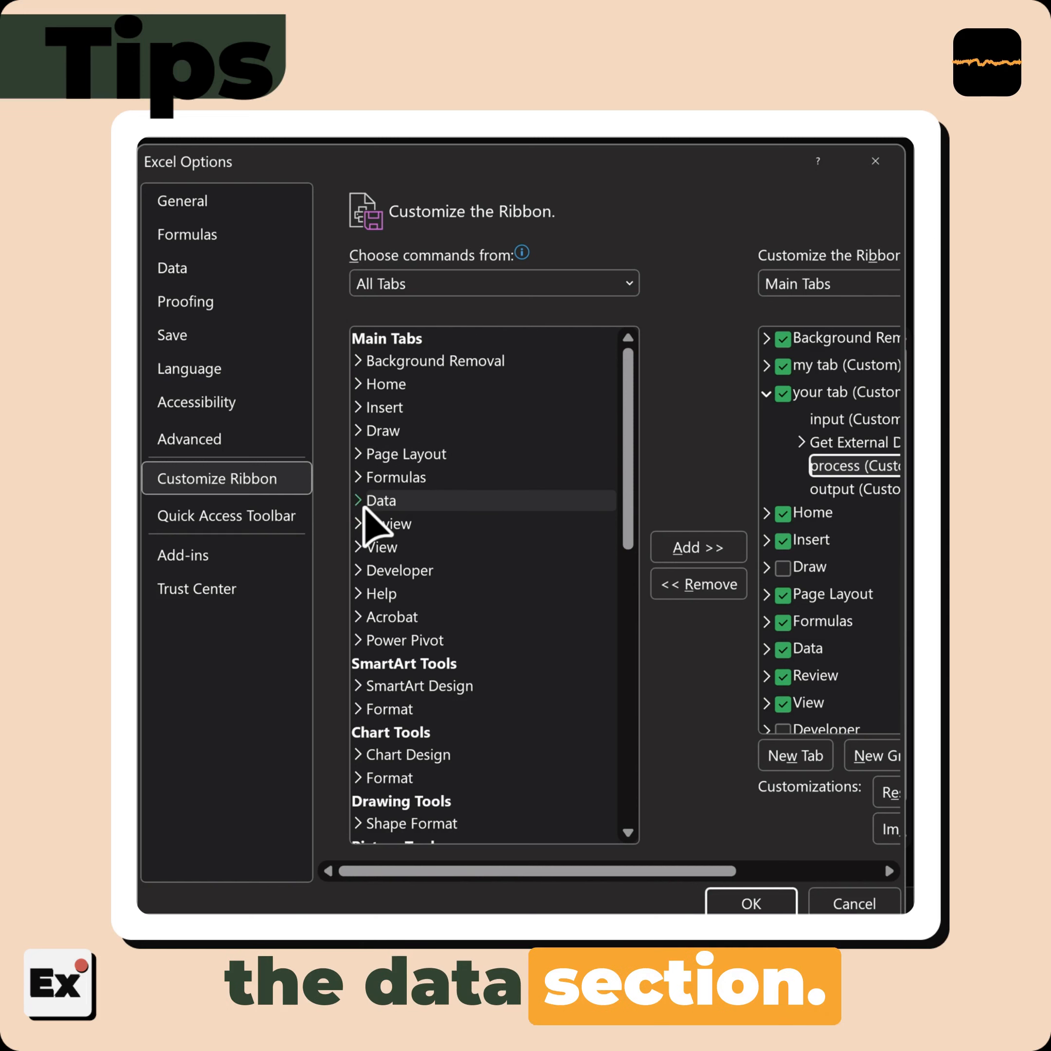
left_click(355, 502)
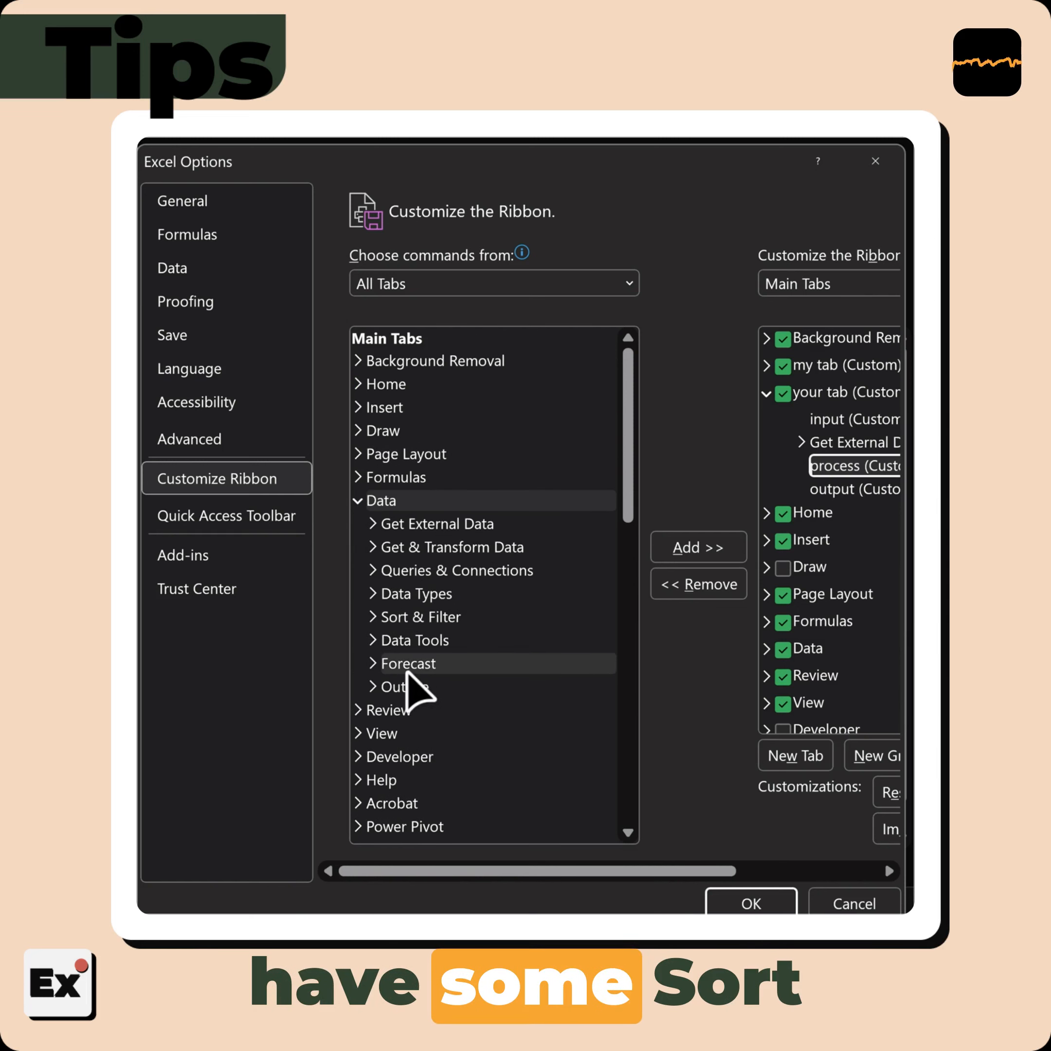
left_click(373, 641)
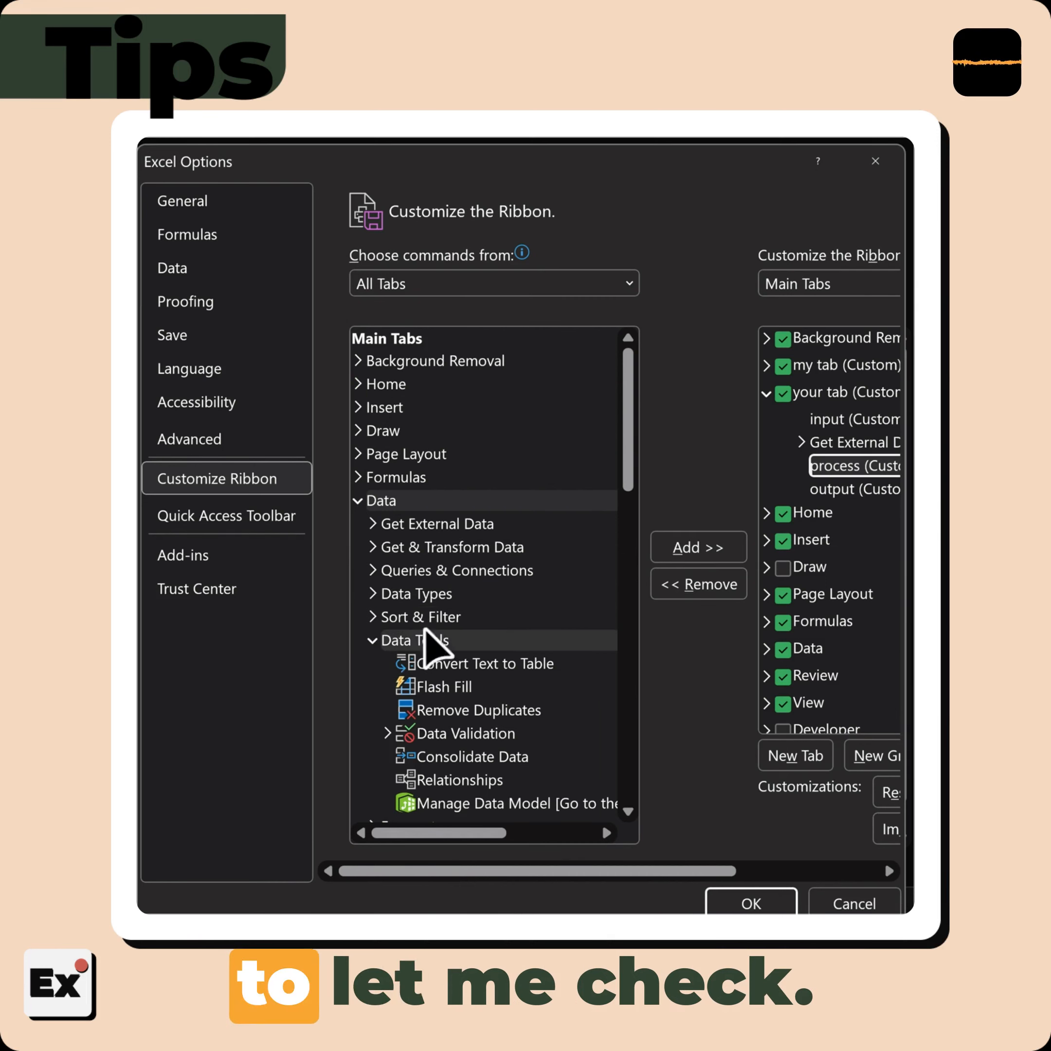
scroll(428, 635, "down", 1)
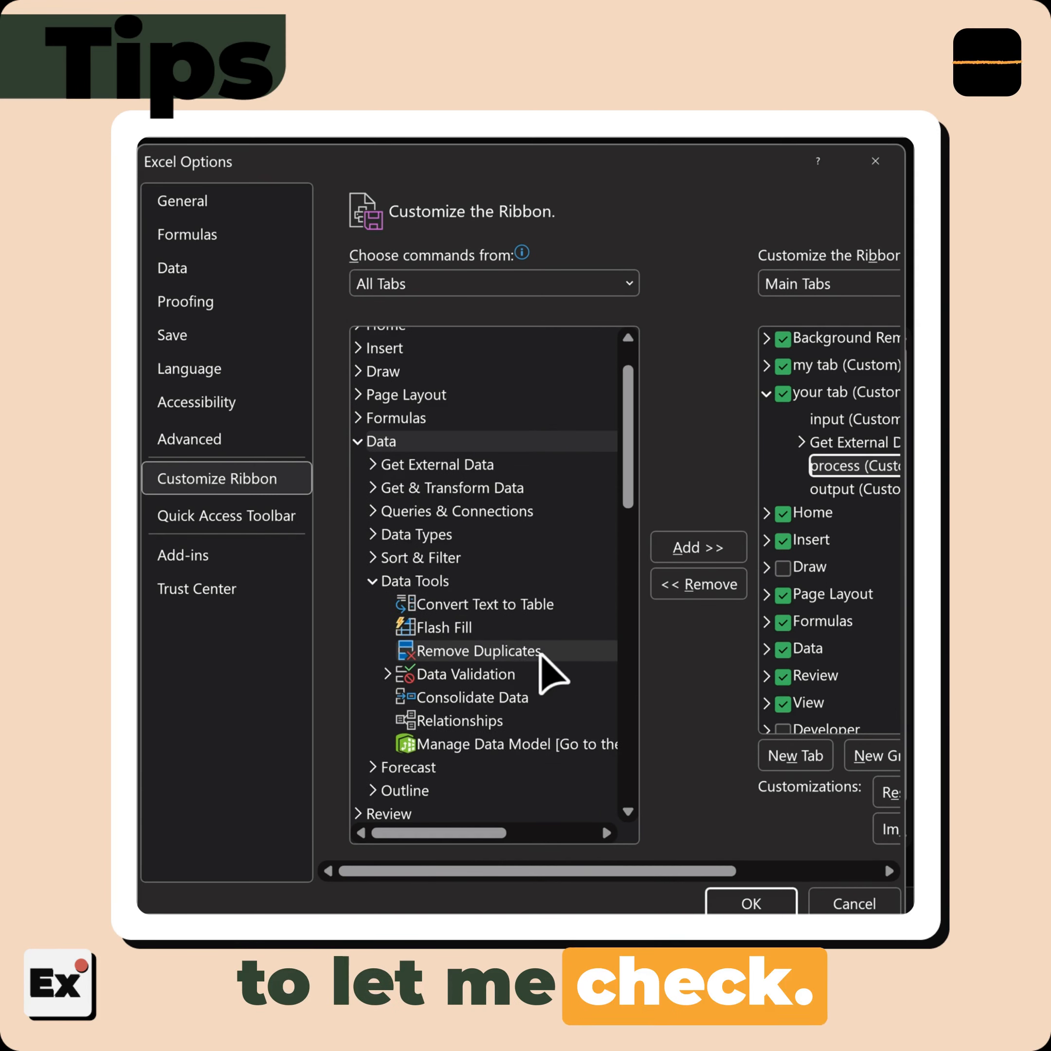
left_click(473, 651)
left_click(709, 549)
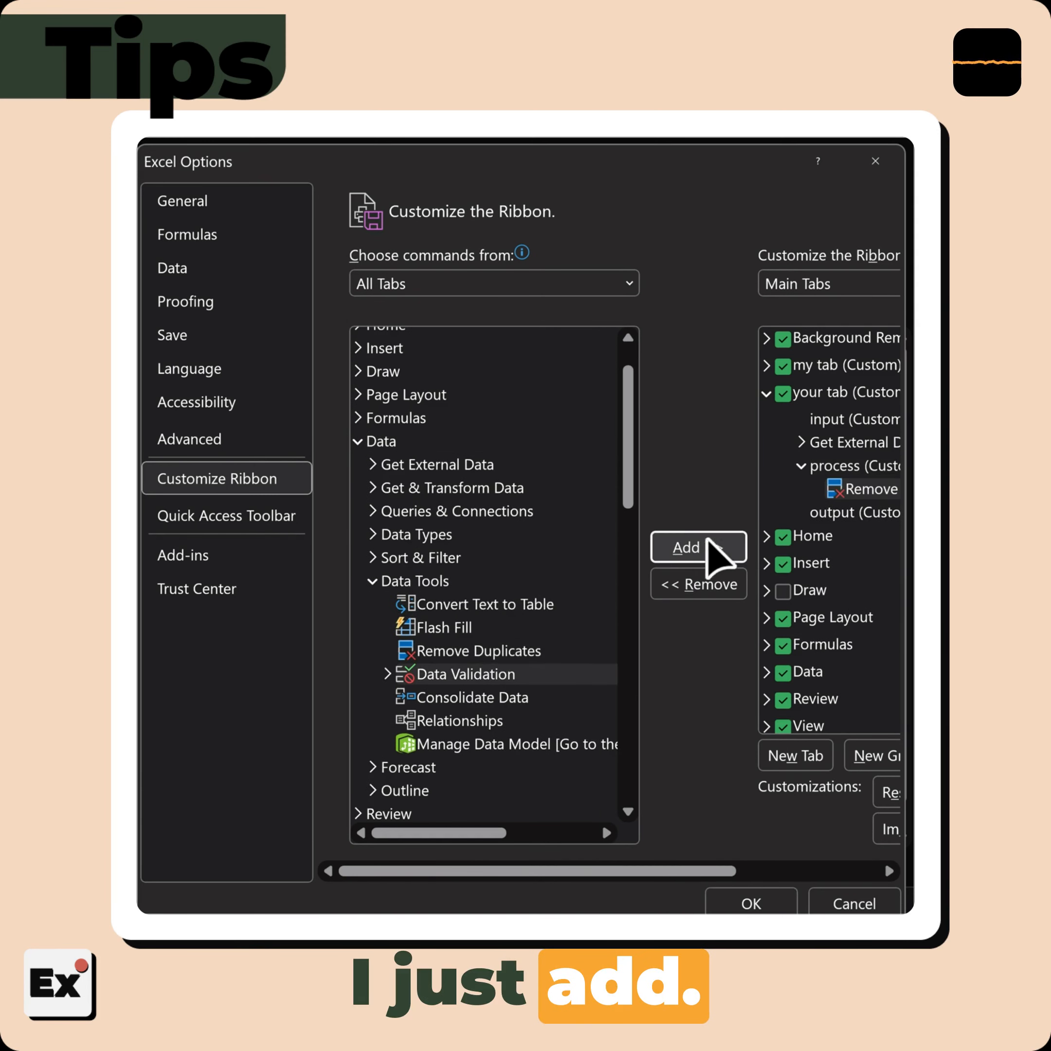
Remove the Get External Data group from "your tab"
left_click(838, 445)
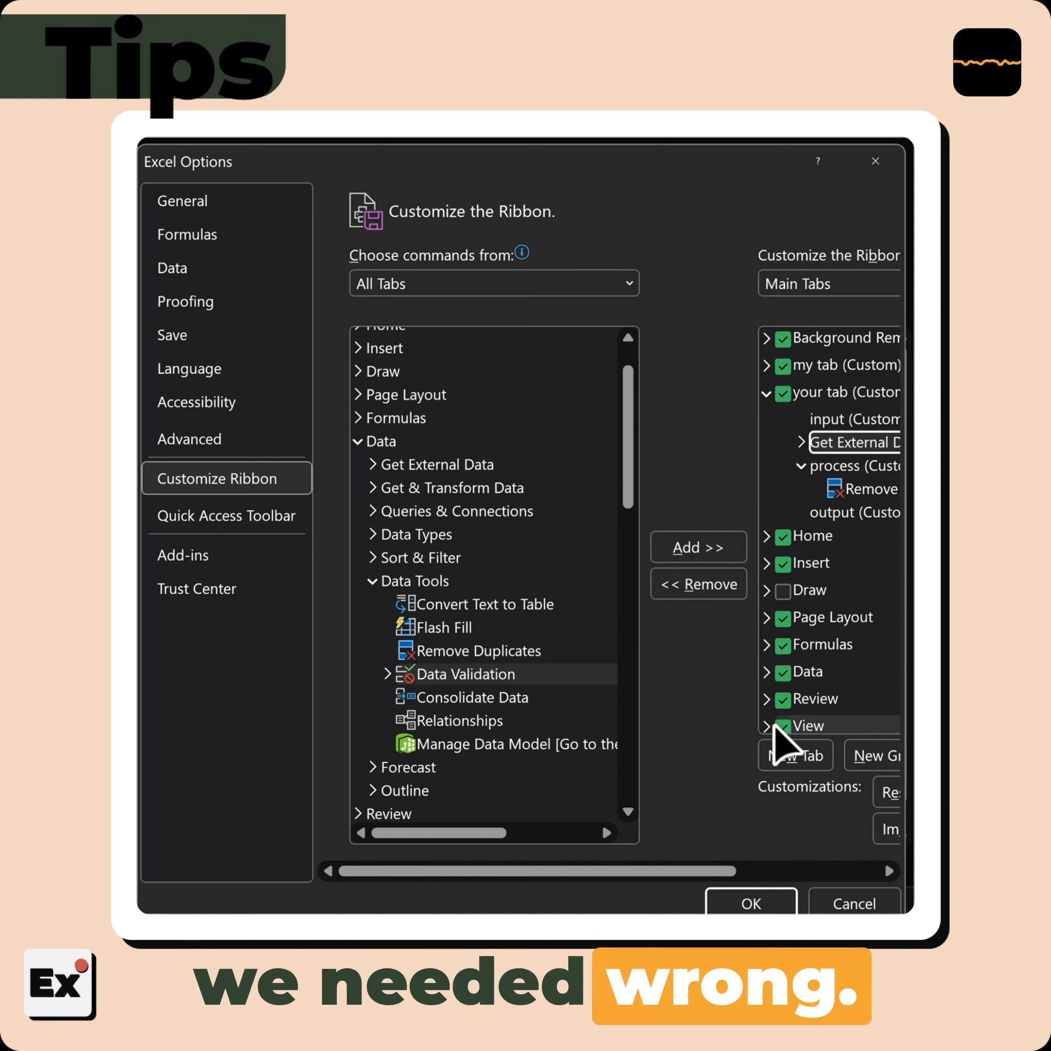
left_click(644, 591)
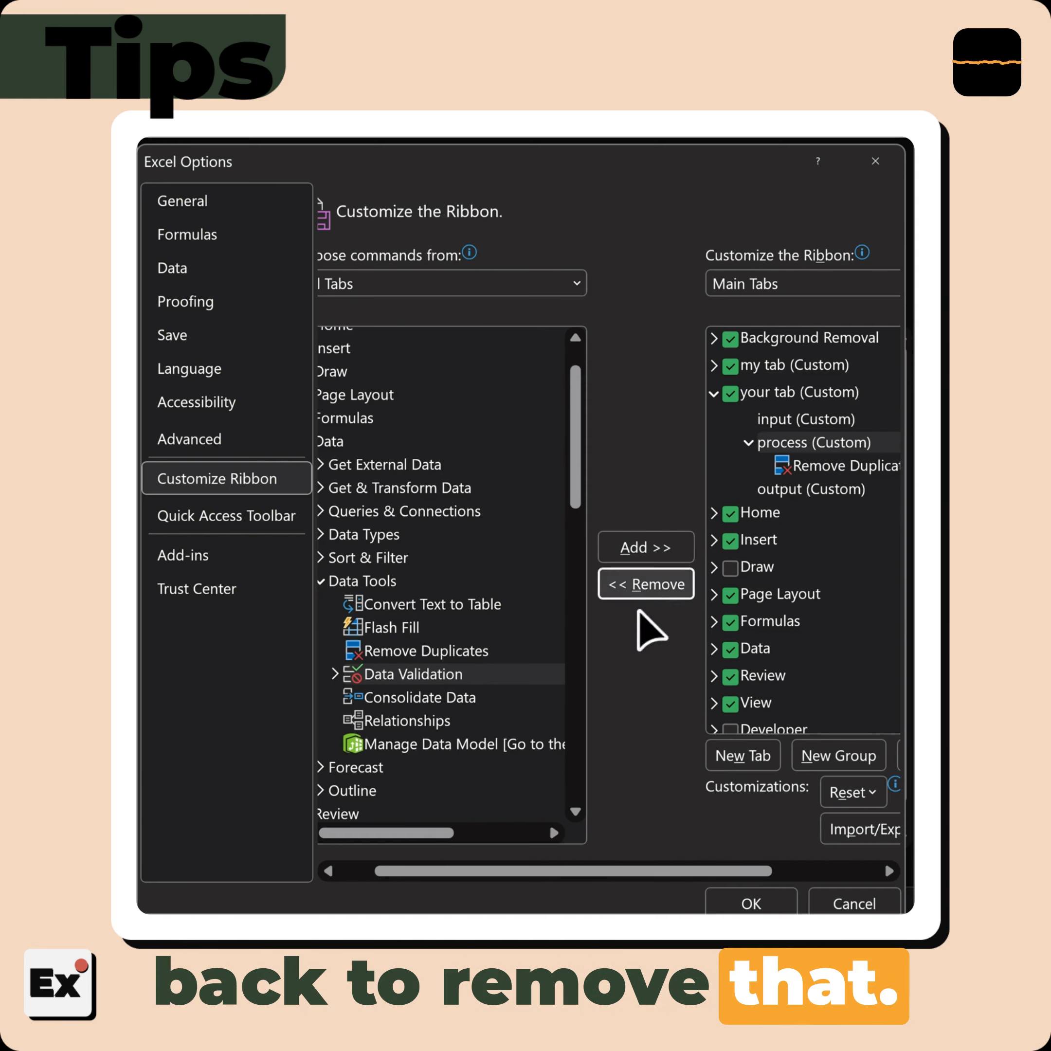
Add the Get Data command from the Data tab's Get & Transform Data group to the "input" group
left_click(838, 415)
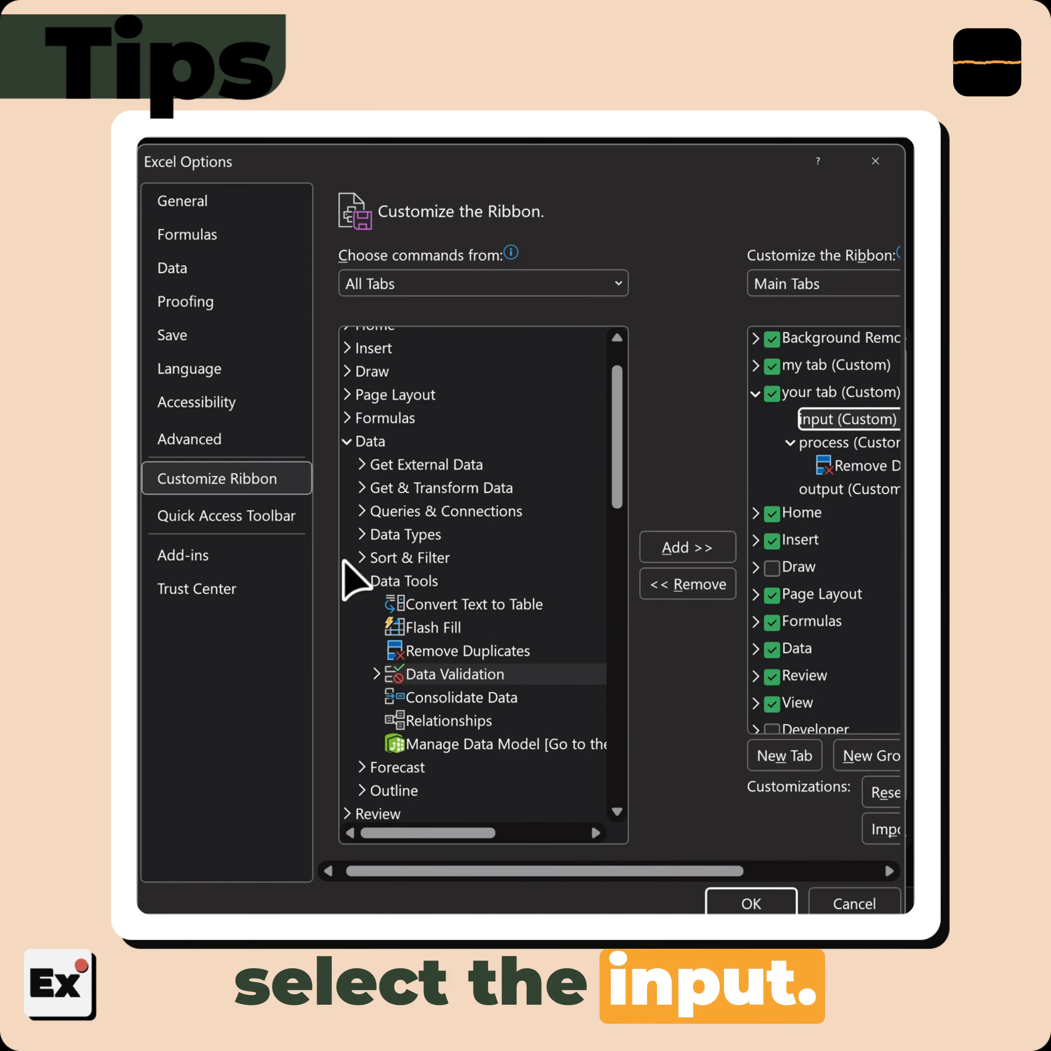
left_click(362, 488)
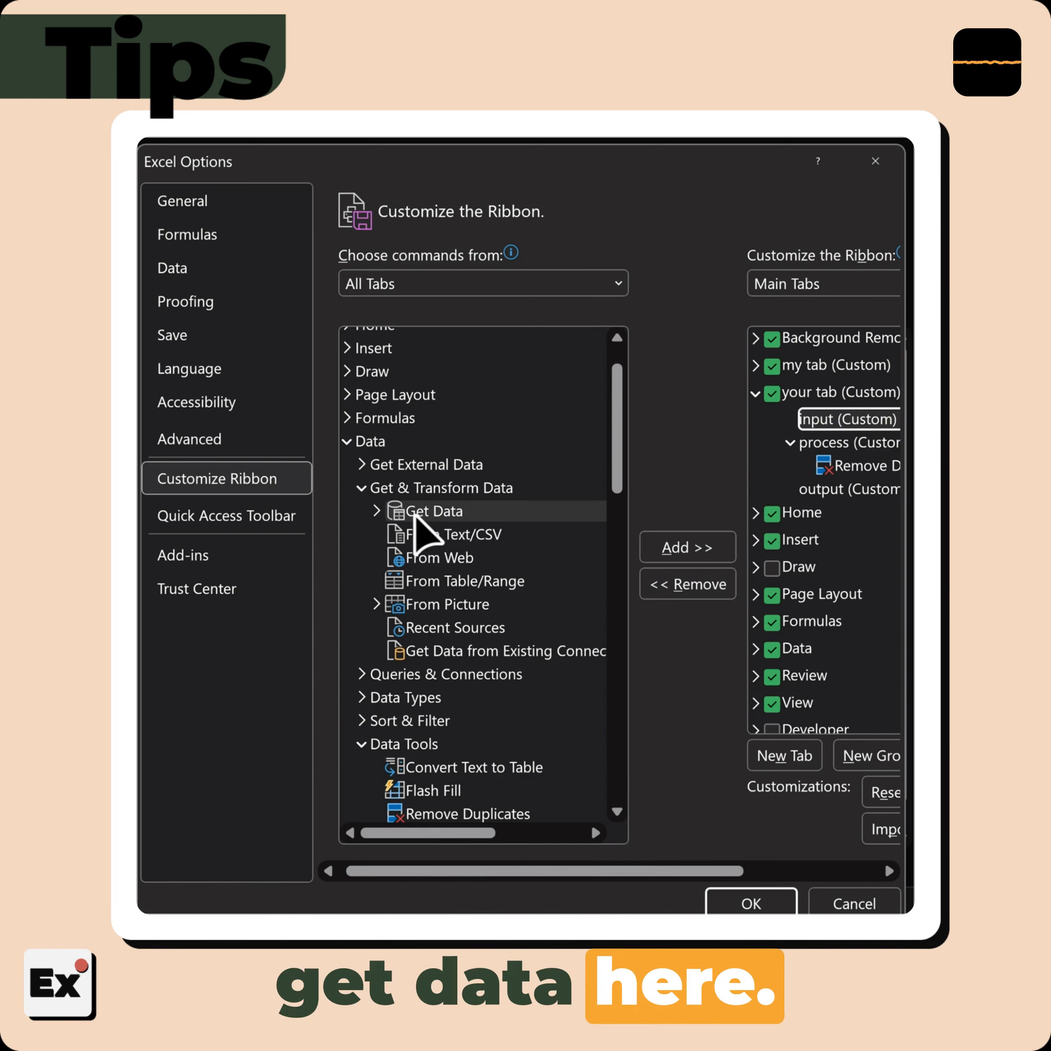
left_click(447, 513)
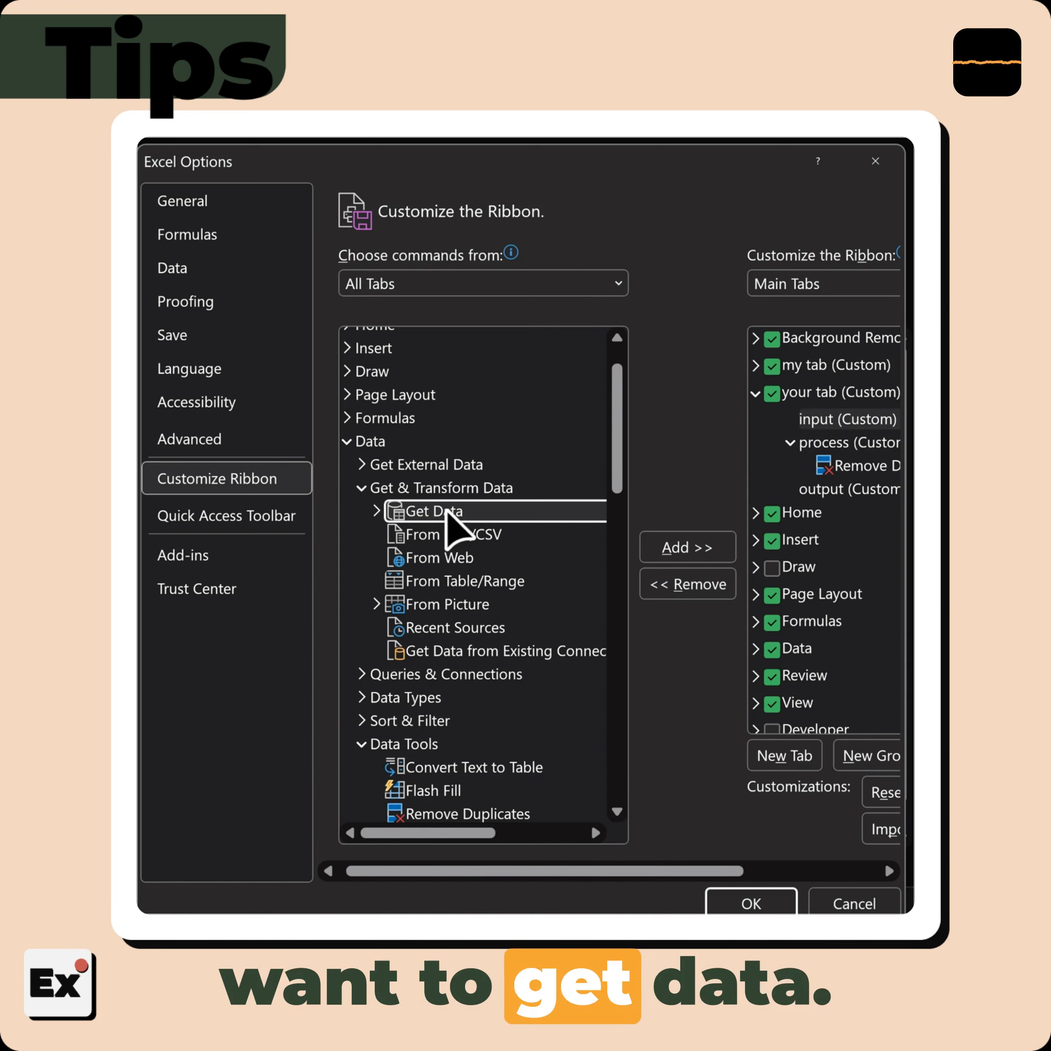
left_click(704, 554)
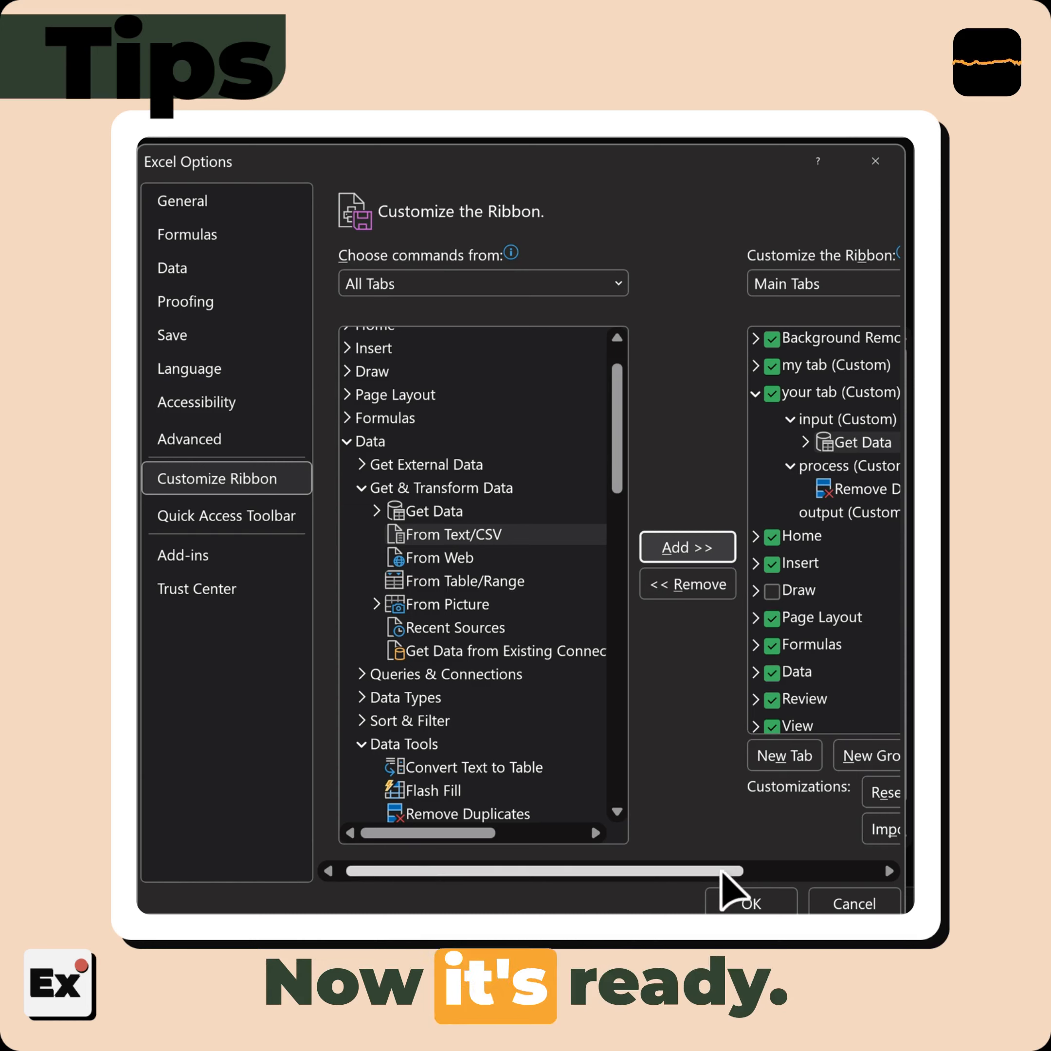
left_click_drag(722, 872, 767, 872)
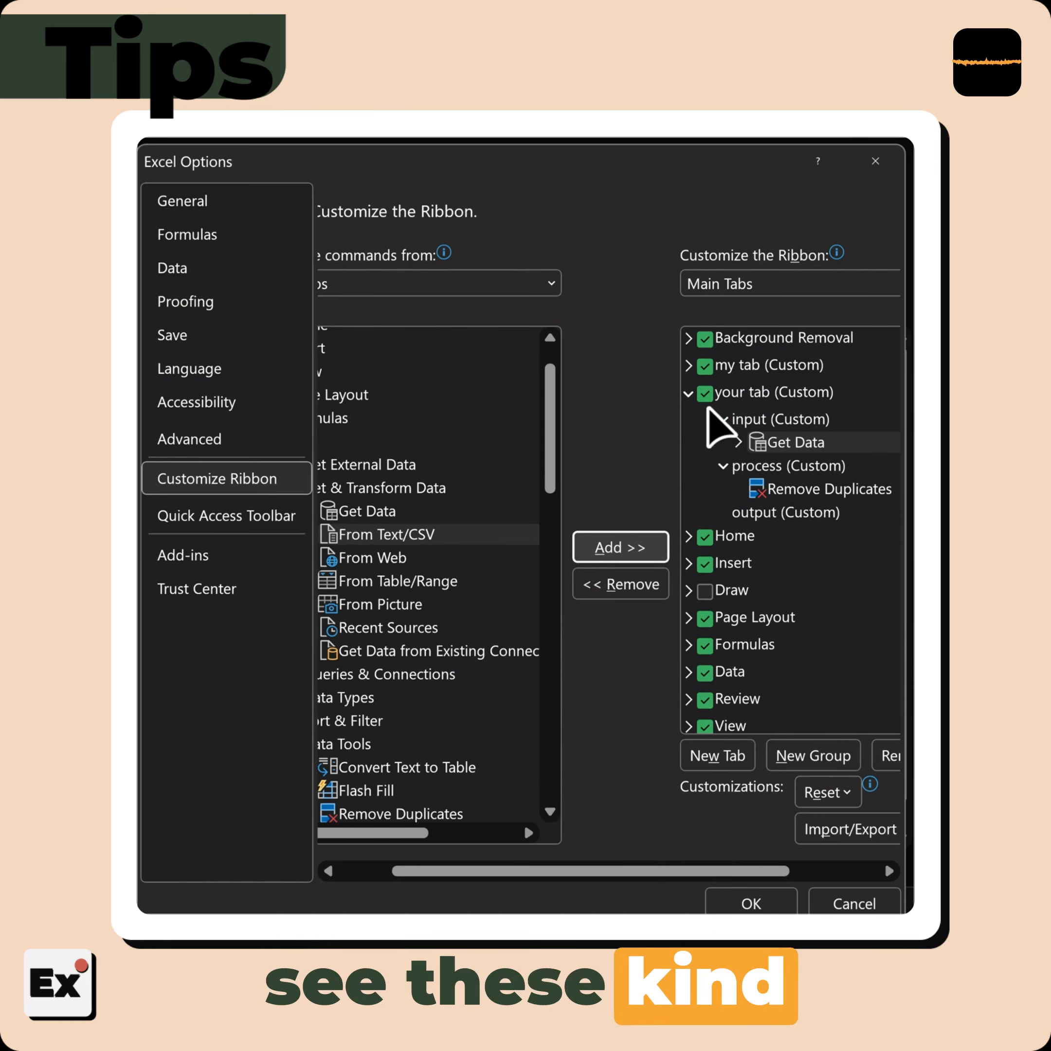
left_click(752, 448)
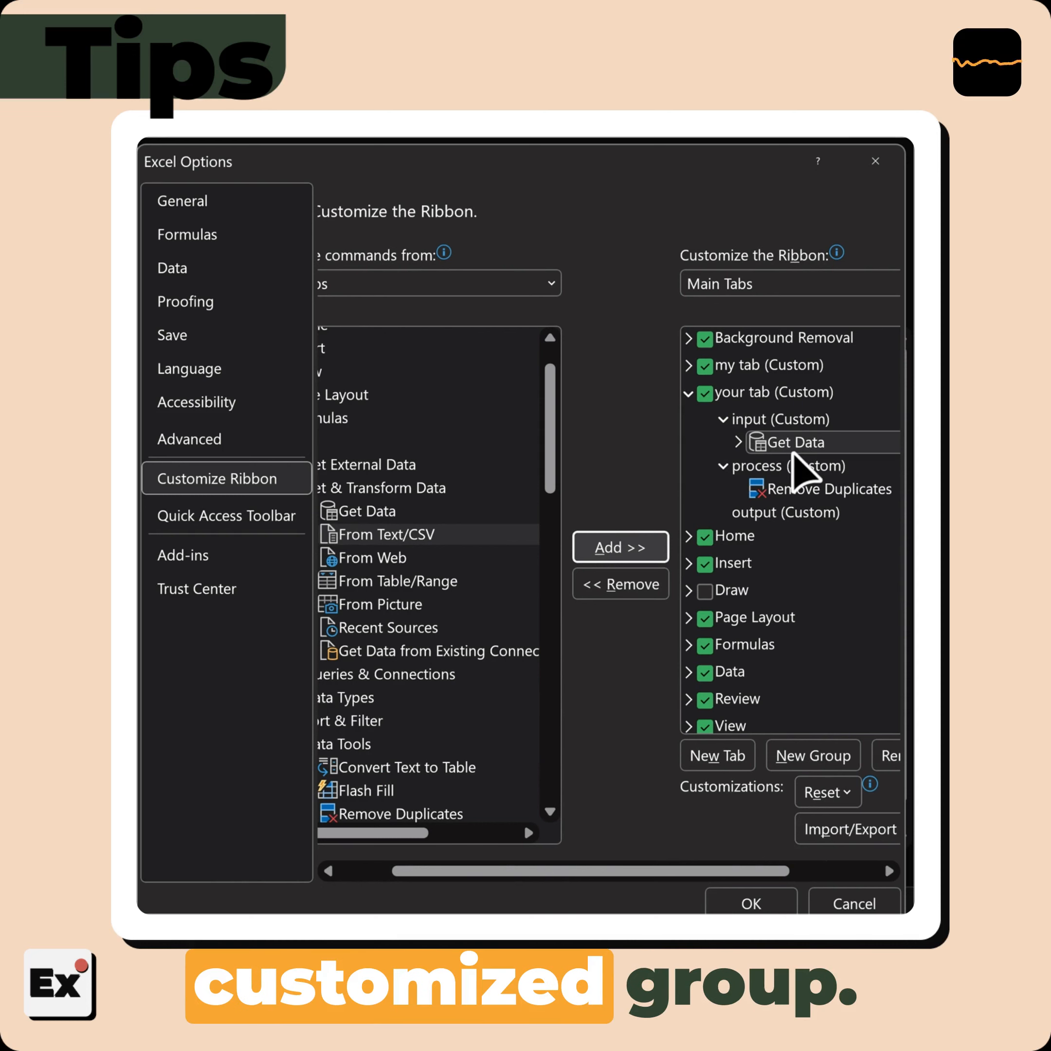
Add the PivotChart command from the Insert tab's Charts group to the "output" group
left_click(769, 512)
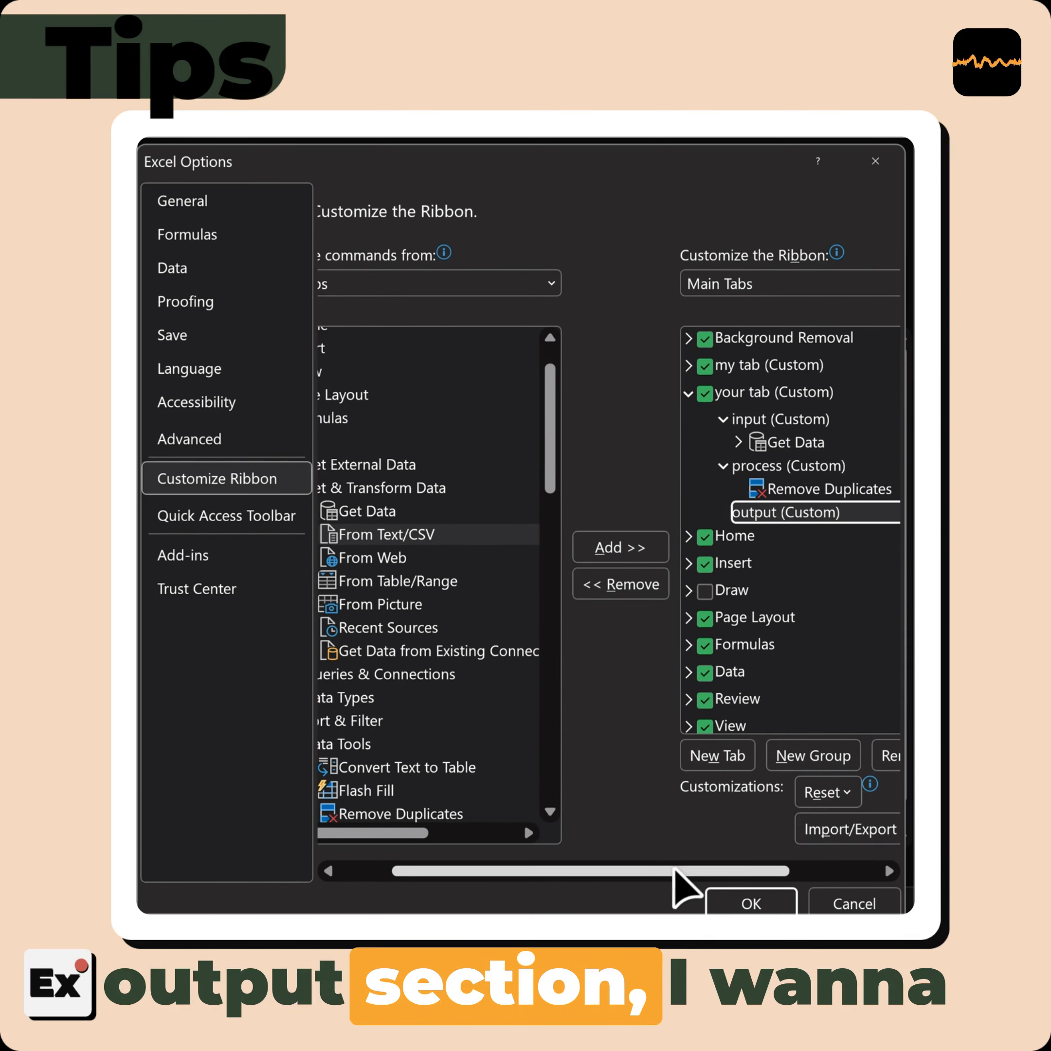
left_click_drag(673, 872, 617, 872)
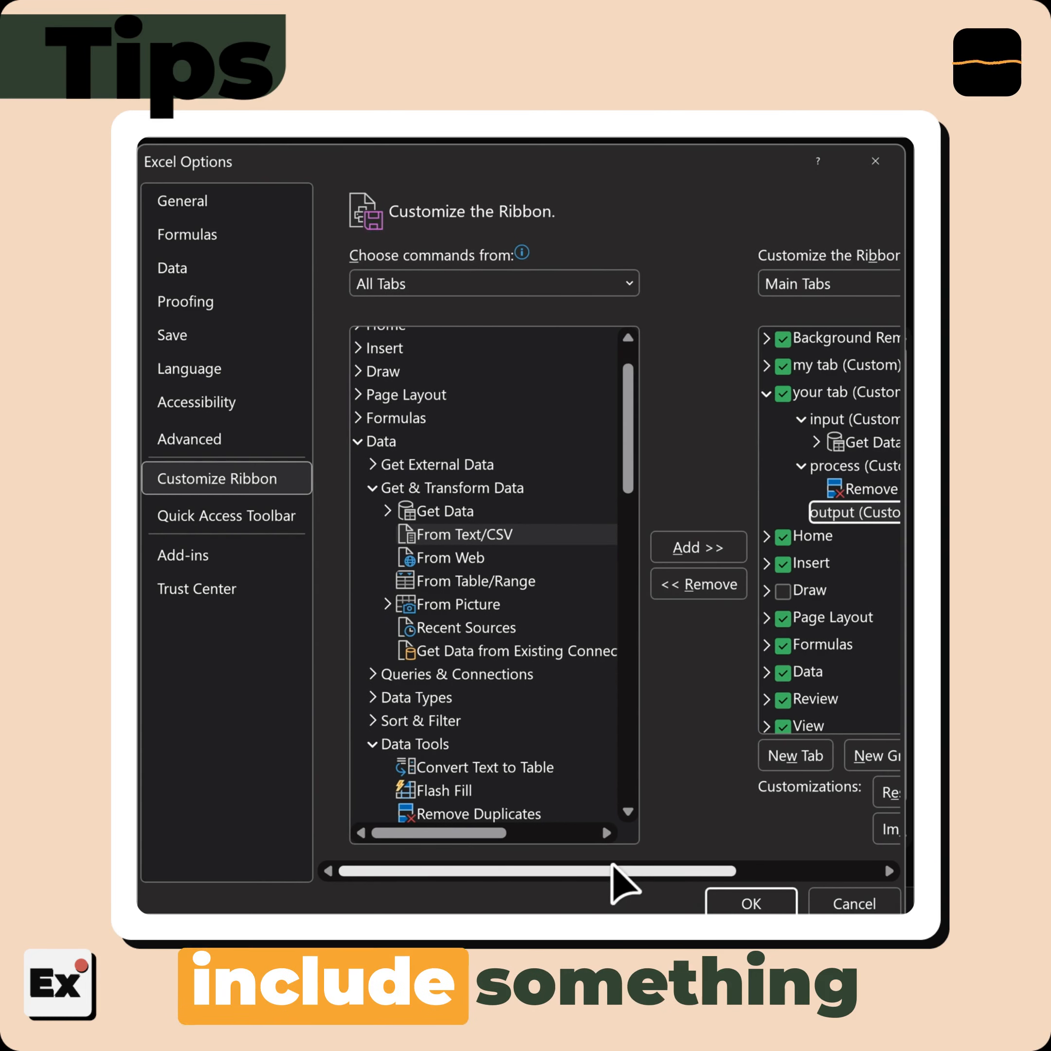
left_click(357, 442)
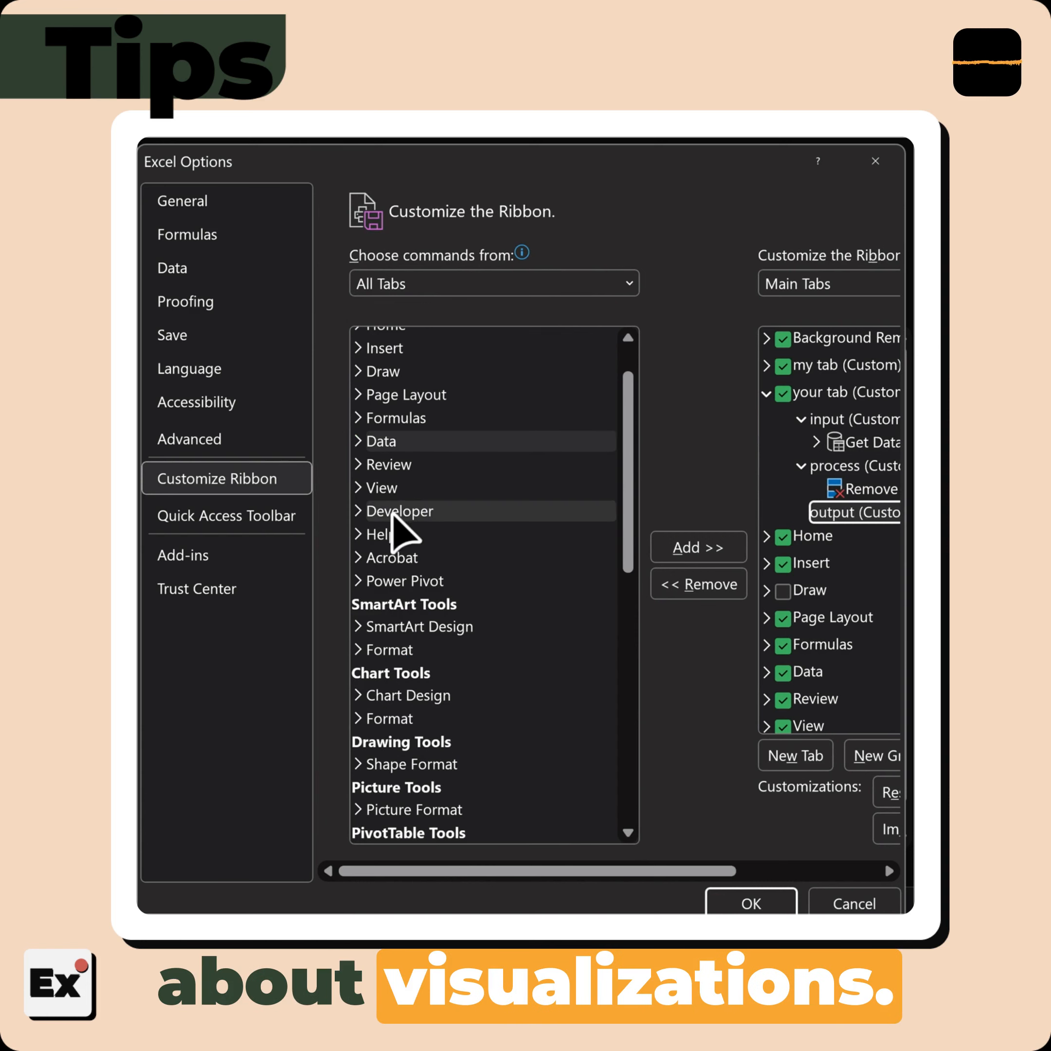
left_click(358, 349)
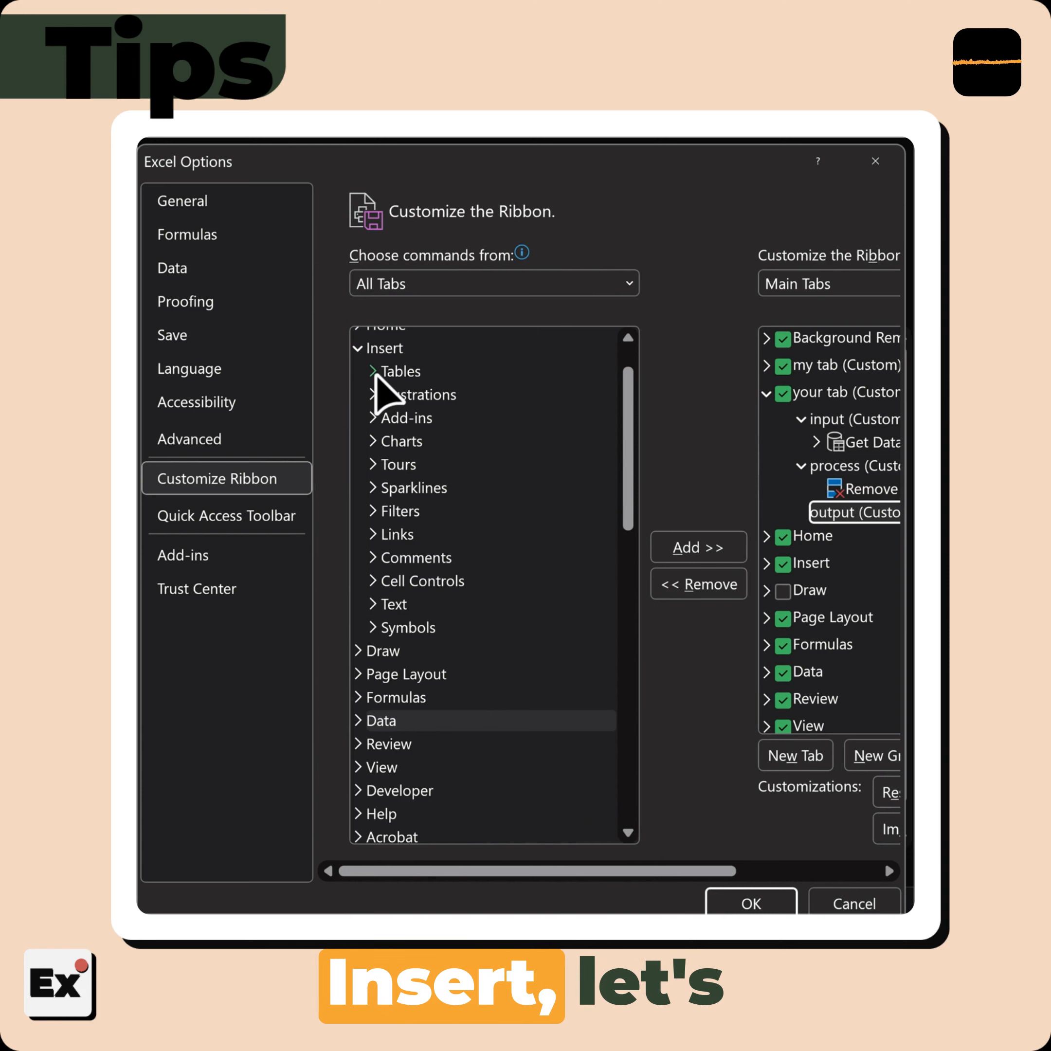
left_click(372, 442)
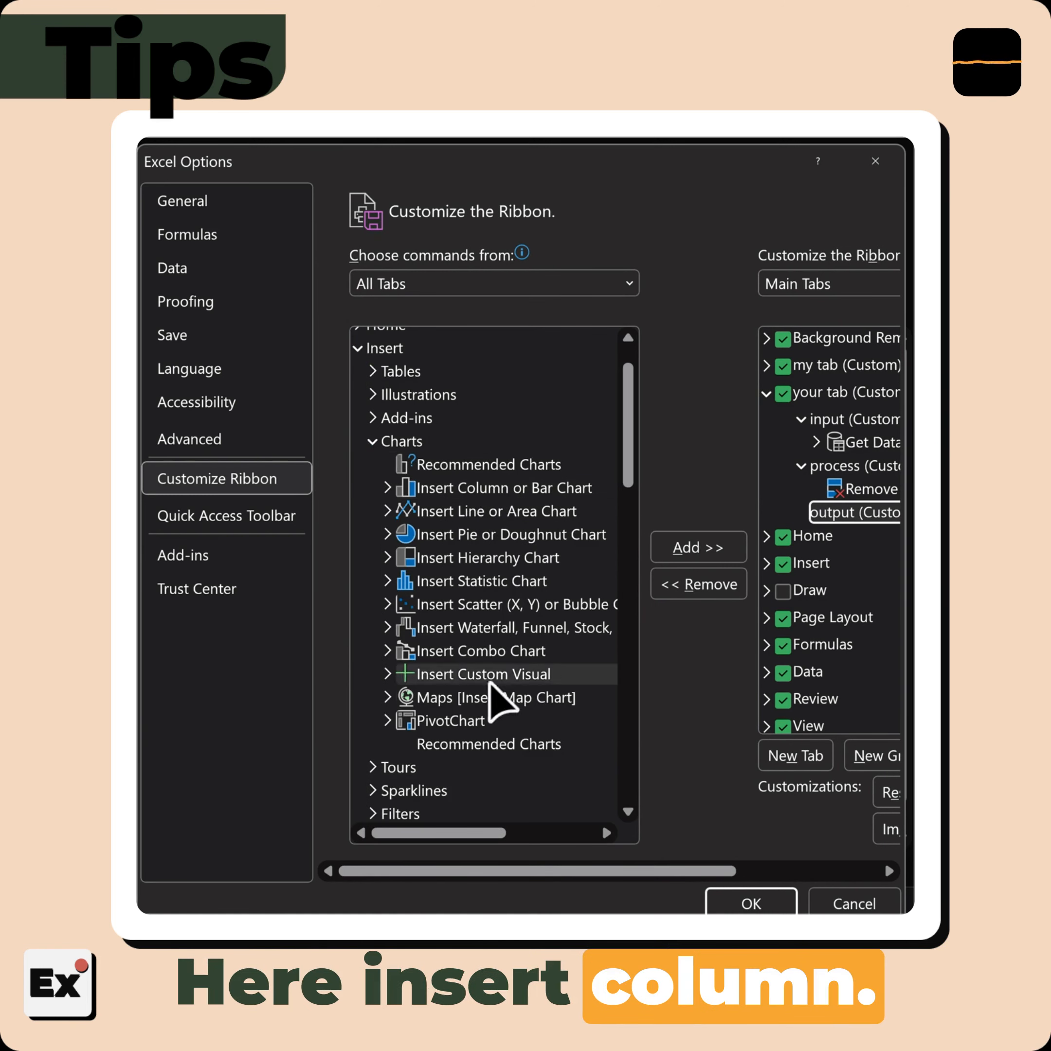
left_click(436, 721)
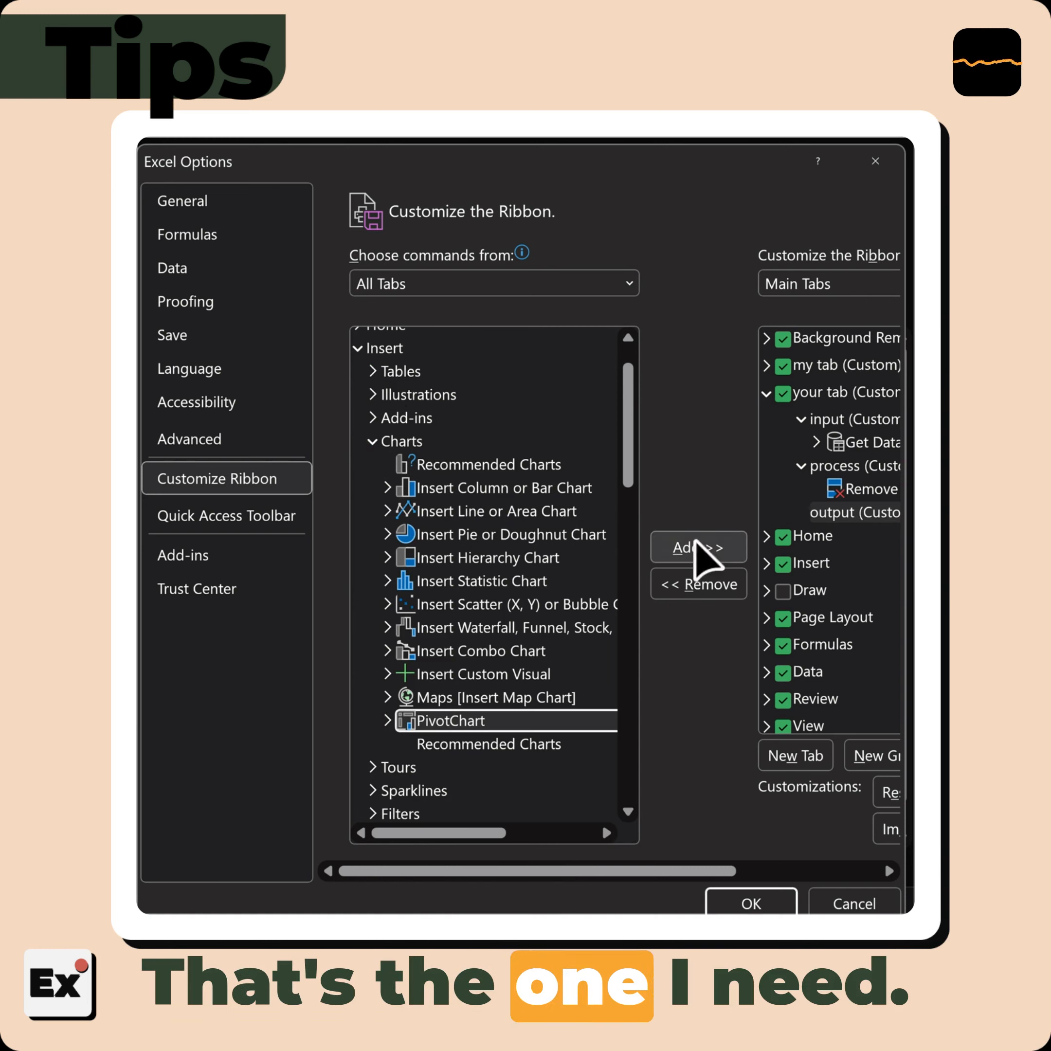
left_click(702, 555)
left_click_drag(724, 871, 853, 871)
Check the contents of the "input", "process" and "output" groups and apply the ribbon customization
left_click(612, 419)
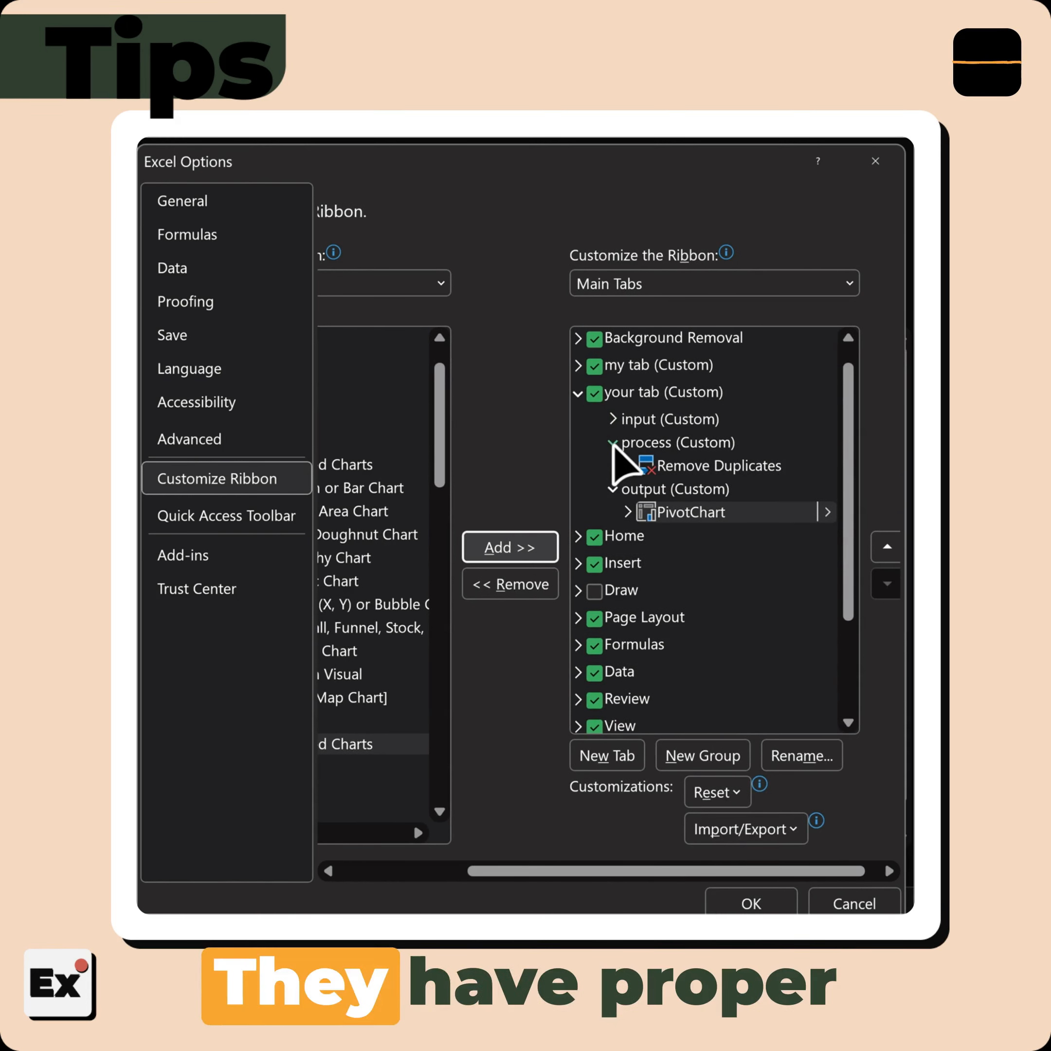
left_click(613, 443)
left_click(613, 465)
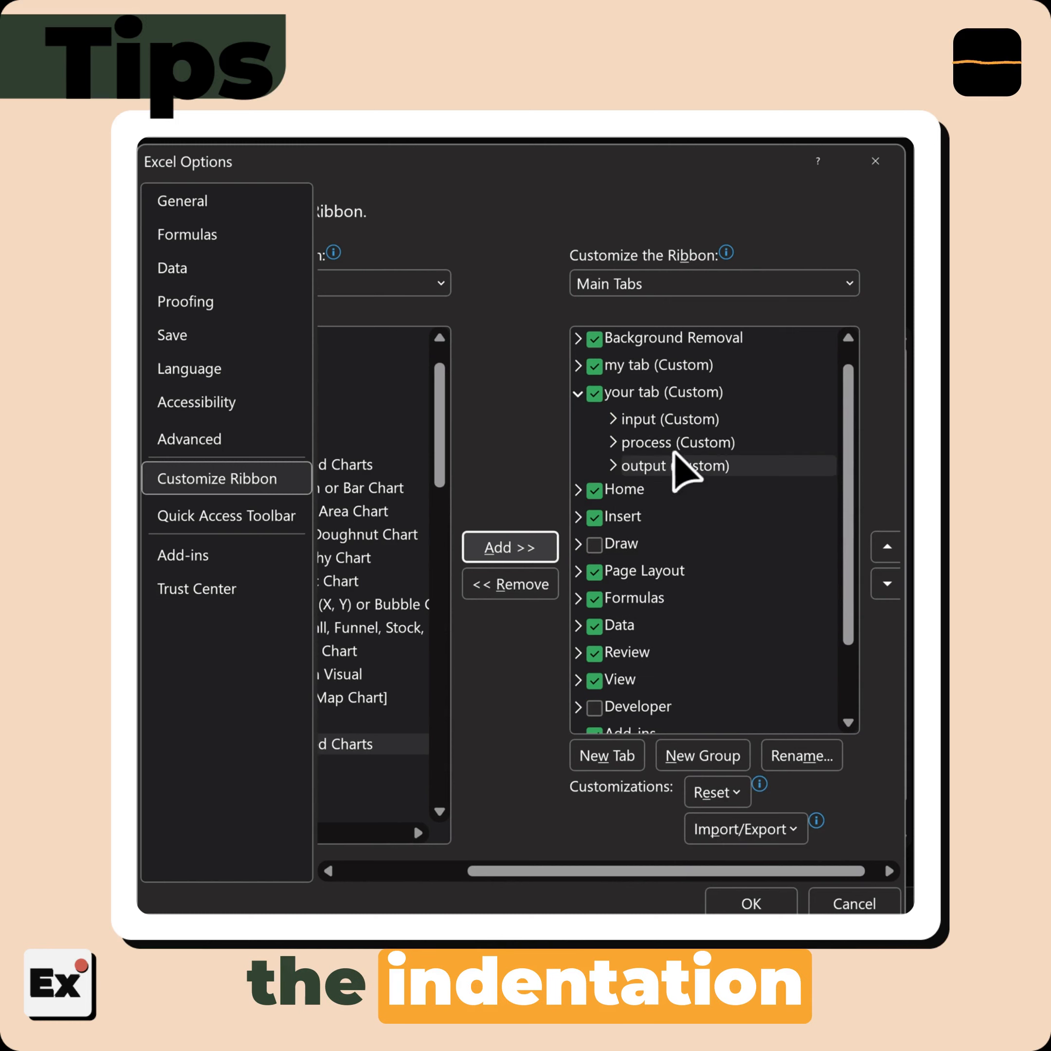
left_click(613, 419)
left_click(613, 465)
left_click(613, 513)
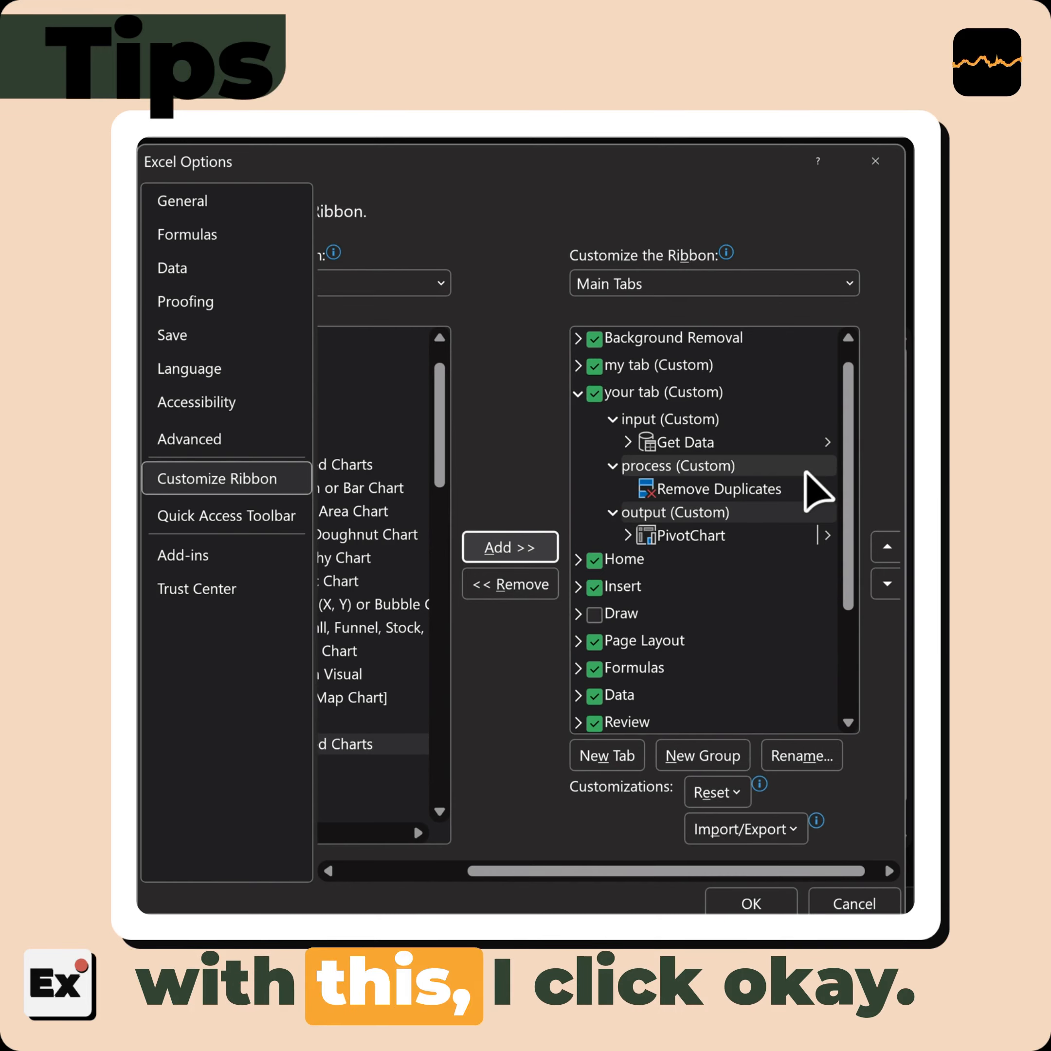
left_click(757, 903)
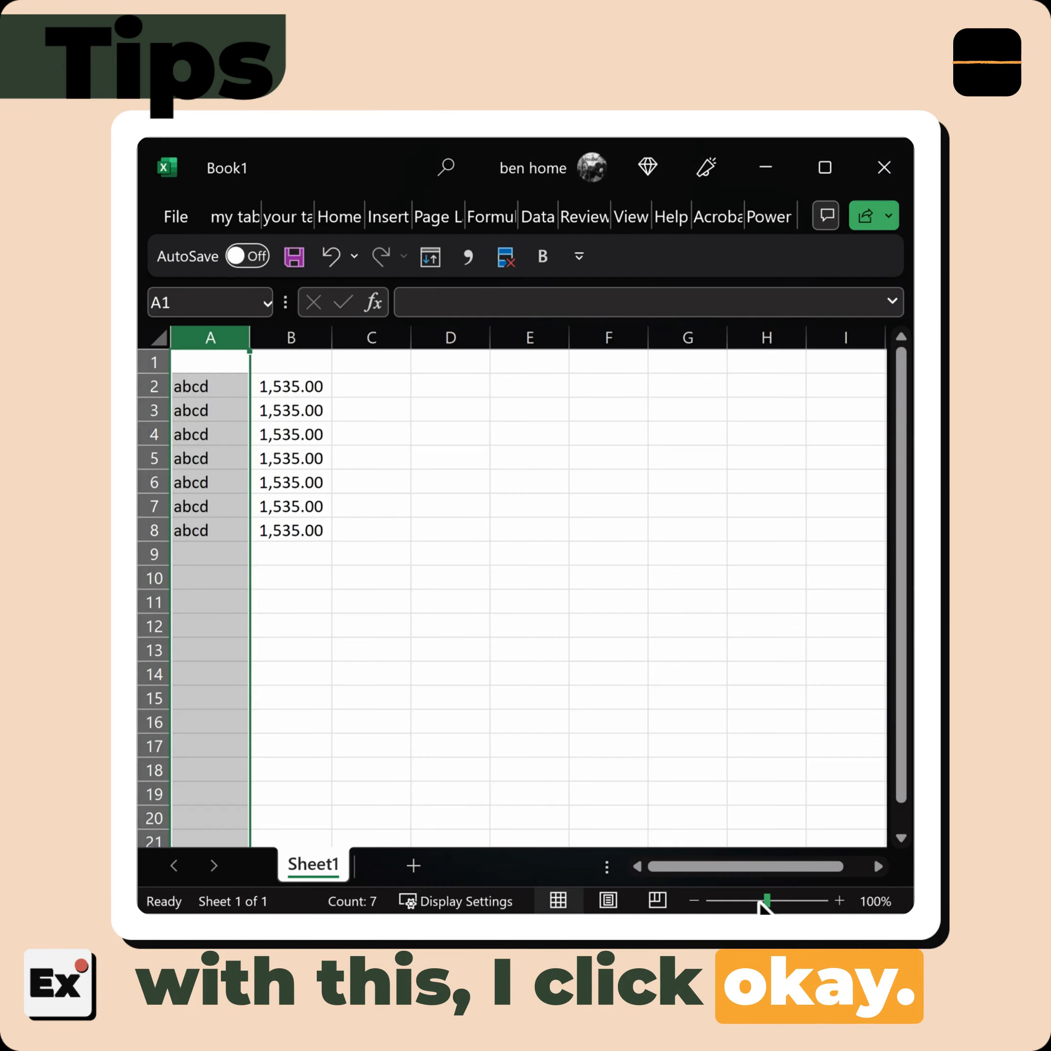
Look over the commands on "your tab", including the Get Data source options, and those on "my tab"
left_click(286, 221)
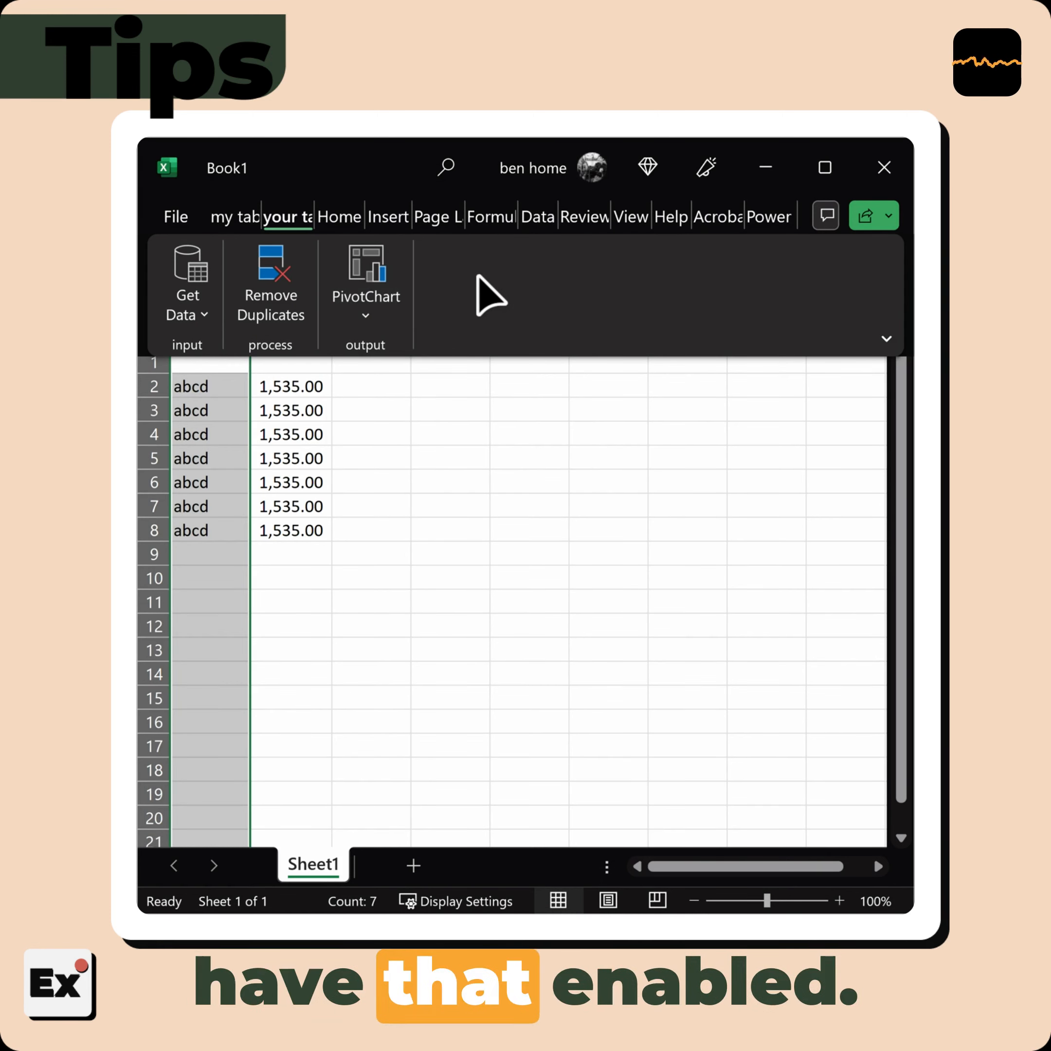
left_click(193, 326)
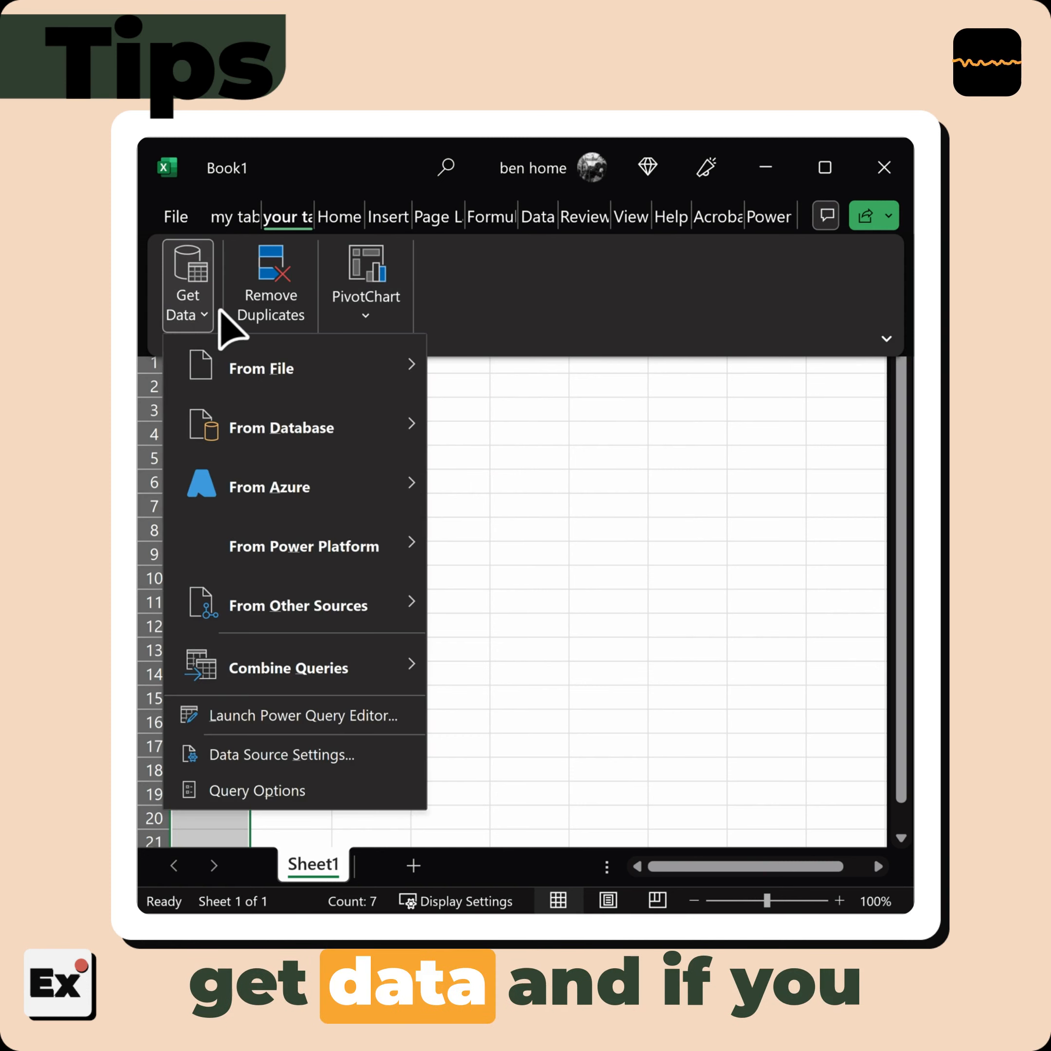
left_click(526, 288)
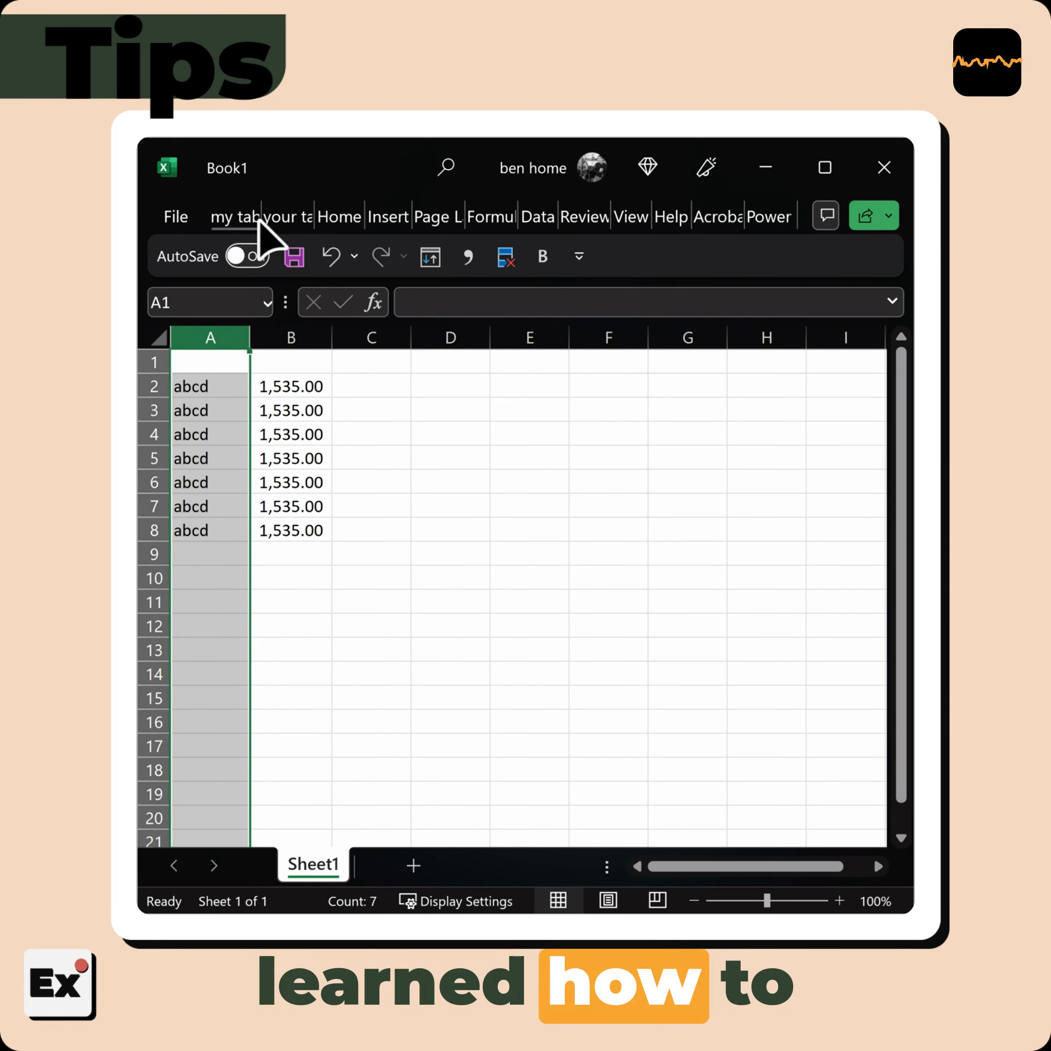
left_click(242, 219)
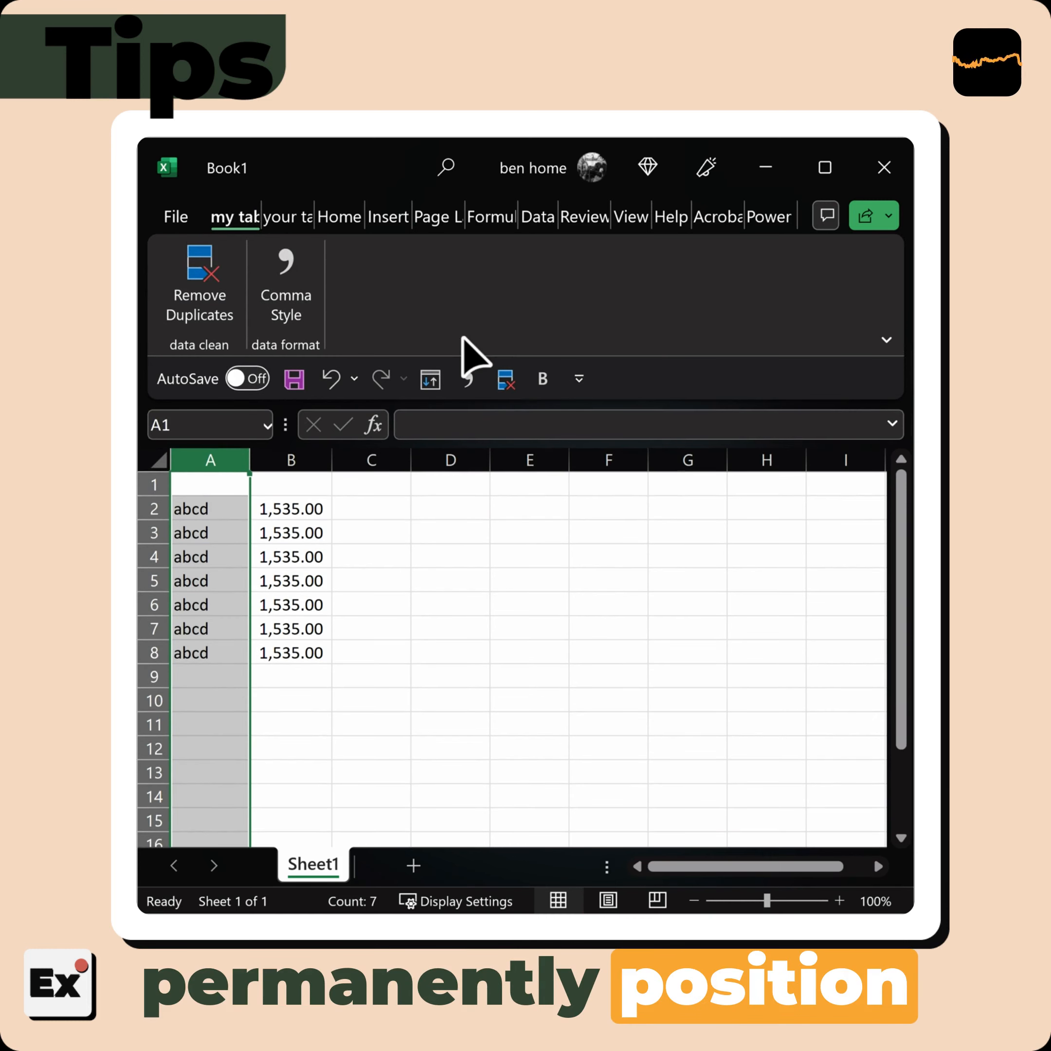